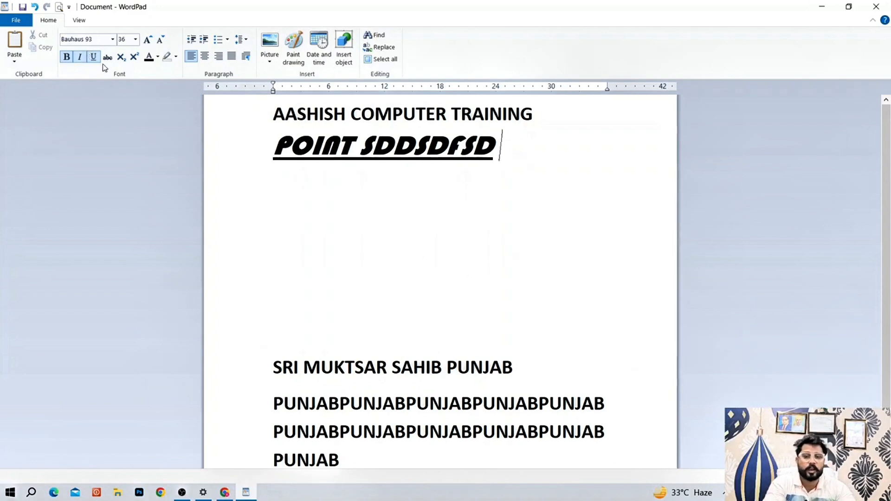
- Turn off bold, italic and underline, add FDFG after the underlined text, and enter DFDFDFDFDF on a new line
left_click(67, 56)
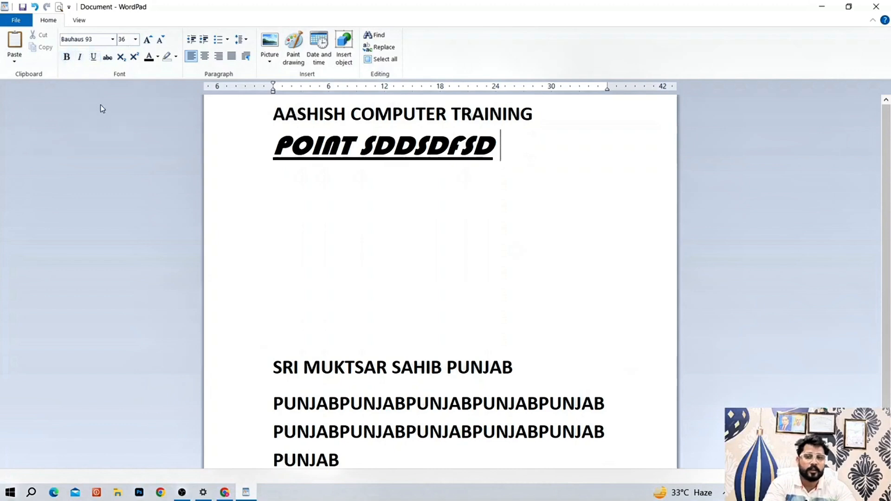
type("FDFG")
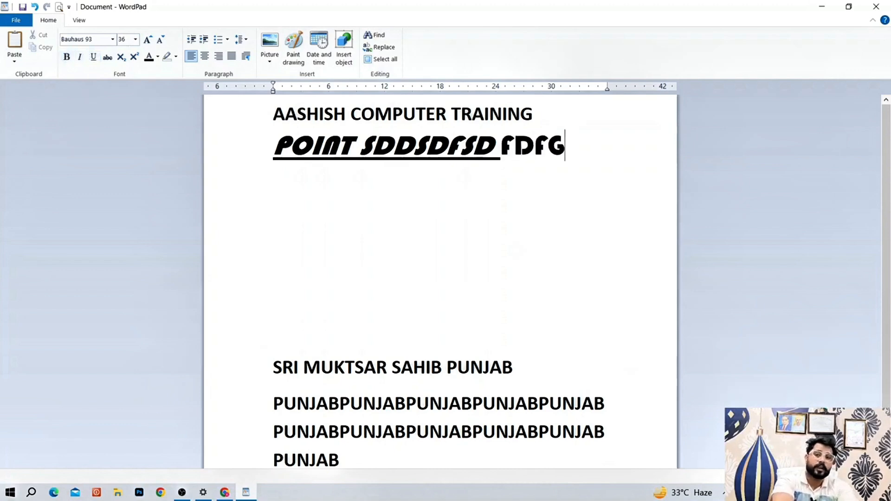
key("Return")
type("DFDFDFDFDF")
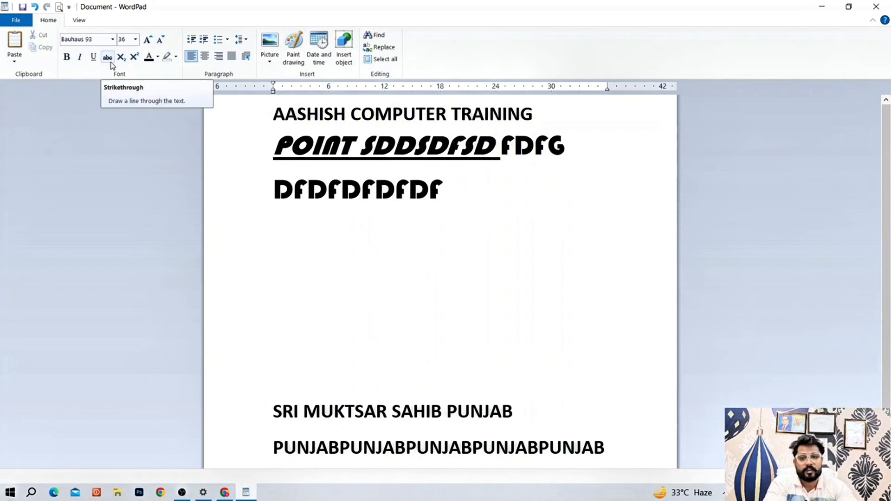
- Apply strikethrough to the word DFDFDFDFDF and remove it again
double_click(413, 201)
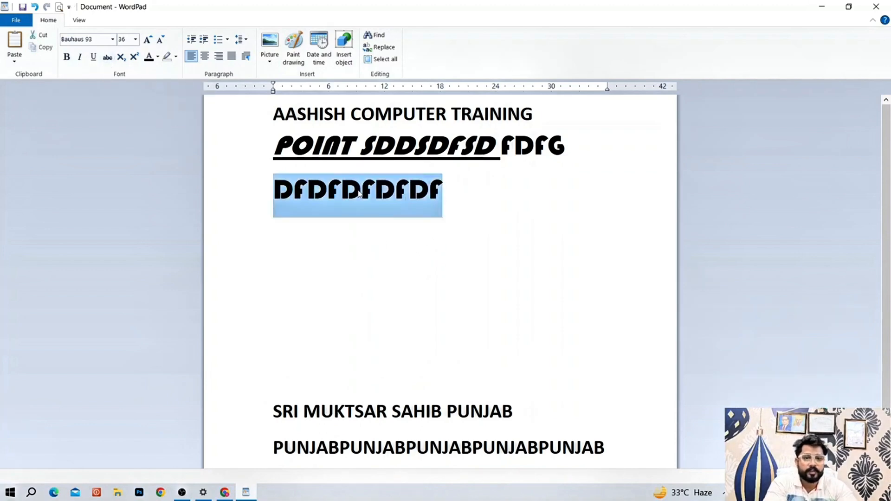
left_click(108, 57)
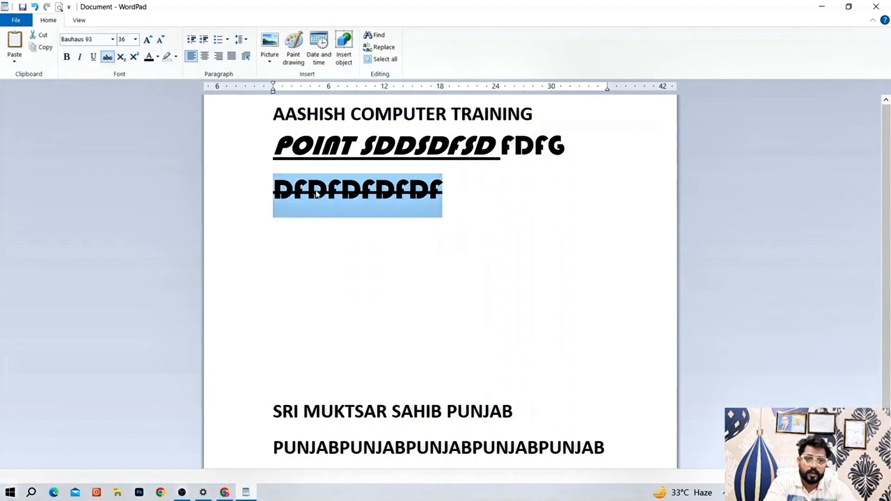
left_click(108, 57)
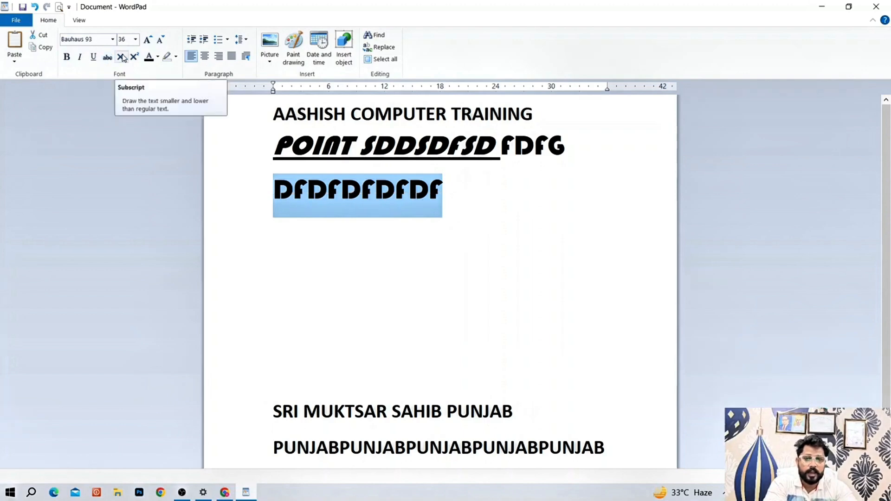
- Enter O followed by a subscript 2 on a new line below DFDFDFDFDF, and return to normal text
left_click(480, 213)
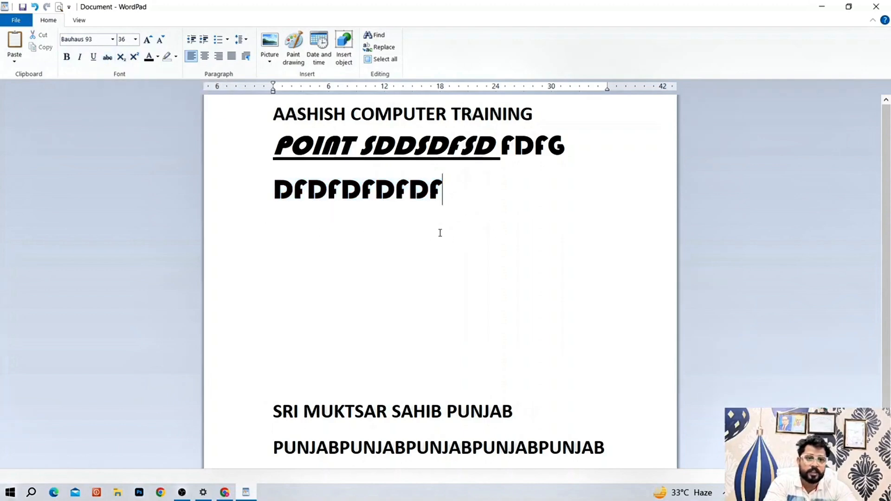
key("Return")
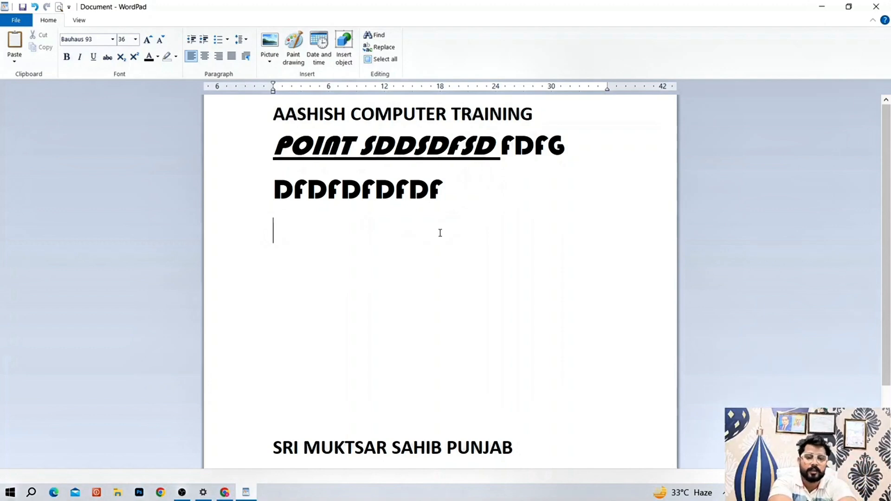
type("O")
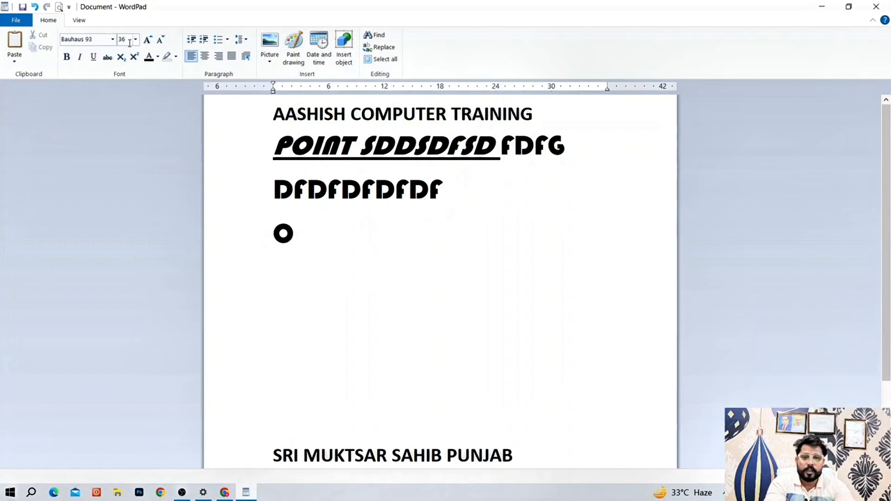
left_click(121, 56)
type("2")
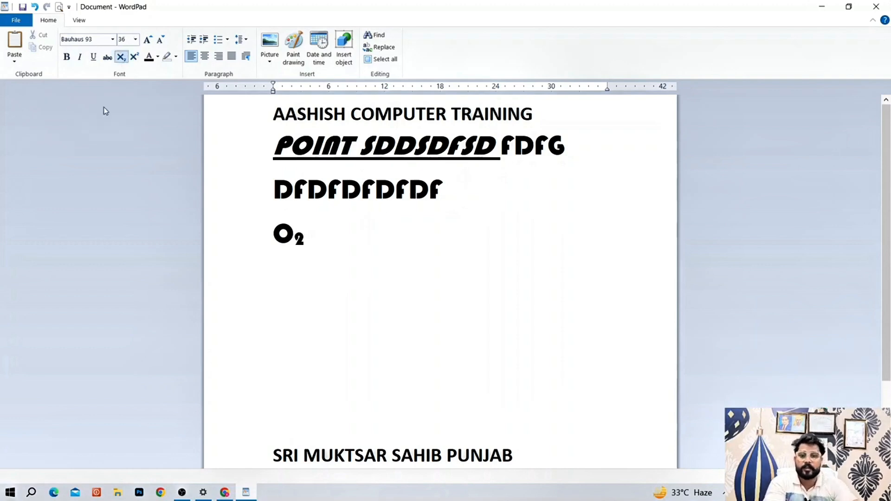
left_click(121, 57)
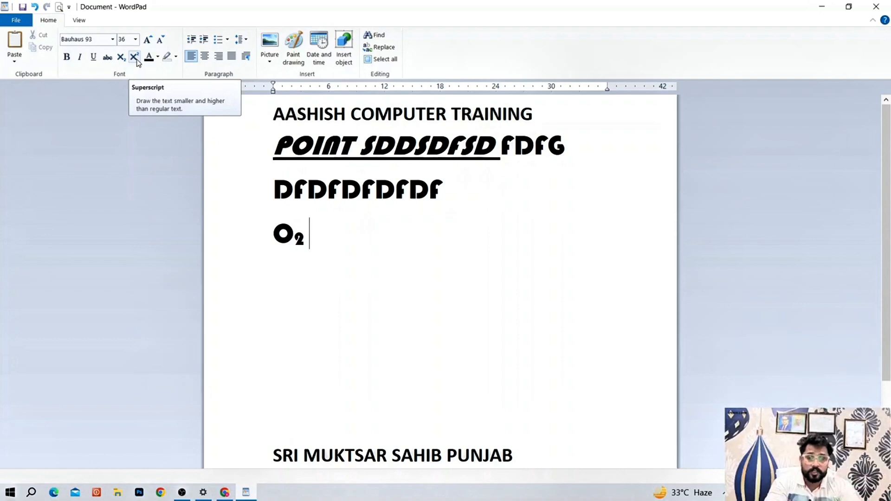
- Enter 25 at normal height after the O₂, followed by a superscript 2
left_click(137, 62)
type("25")
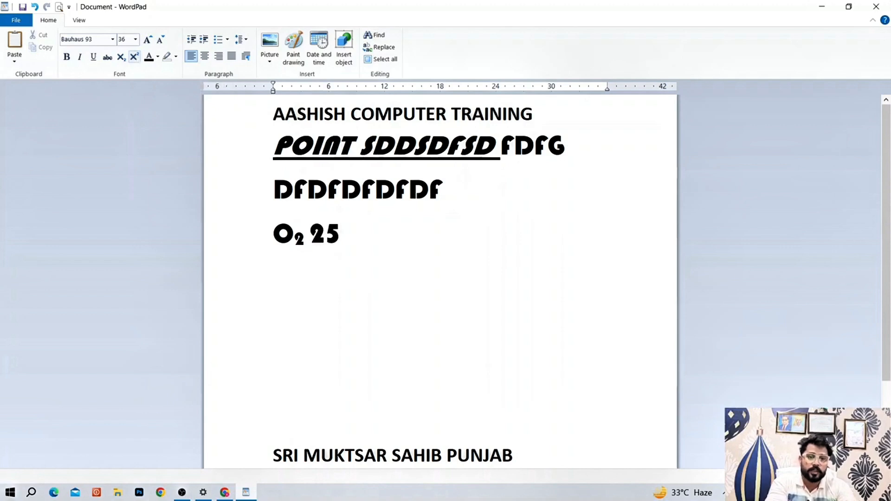
type("2")
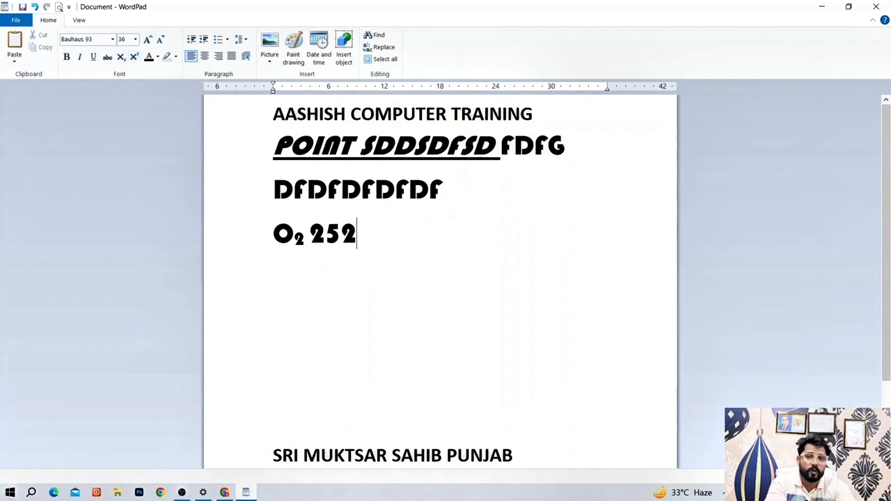
key("BackSpace")
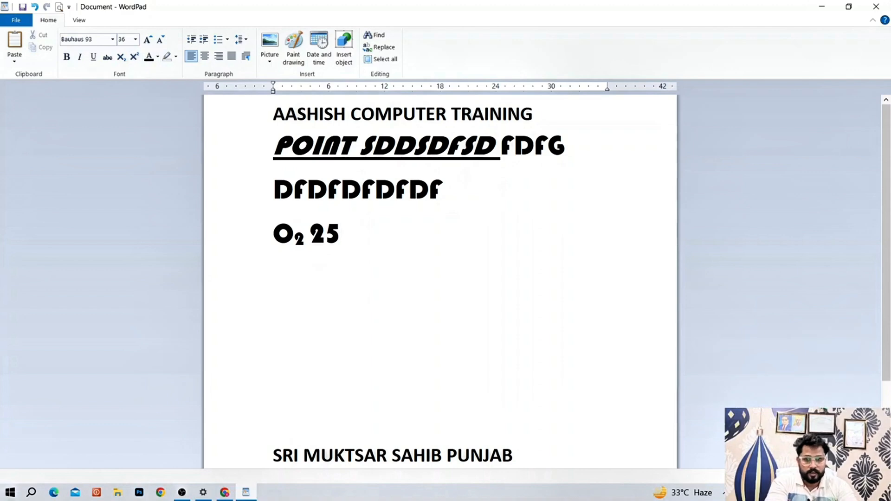
left_click(134, 57)
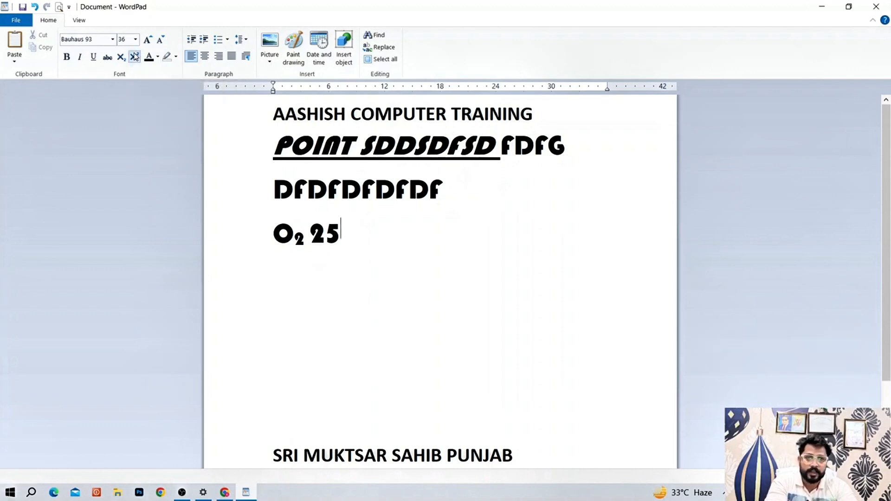
type("2")
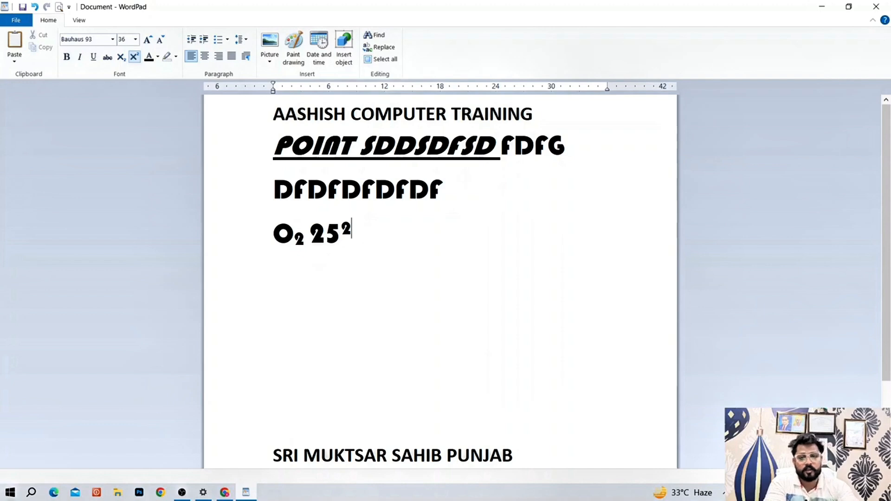
- Add two new lines below the O₂ 25² line and set the font there to Arial Black
key("Return")
key("Return")
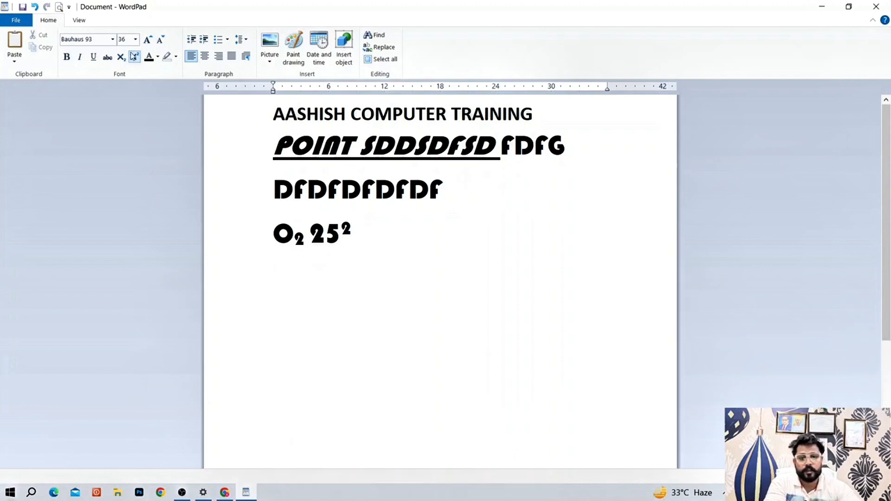
left_click(115, 41)
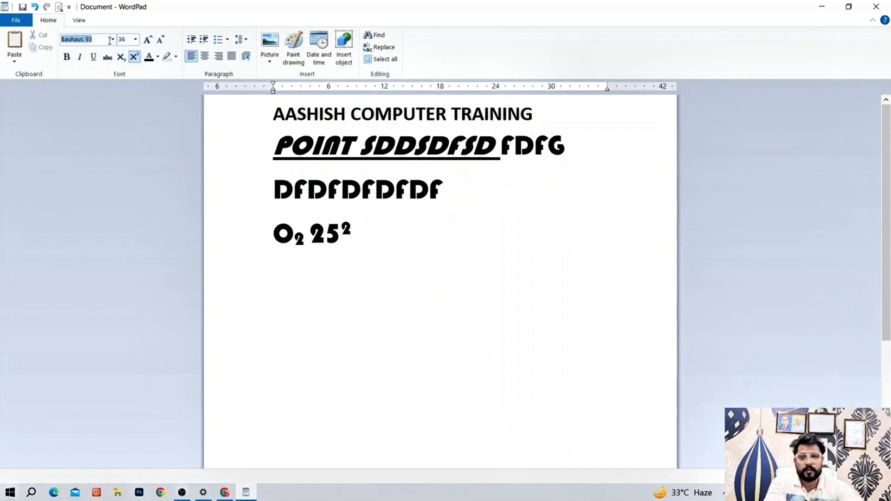
scroll(95, 153, "up", 6)
scroll(96, 179, "down", 16)
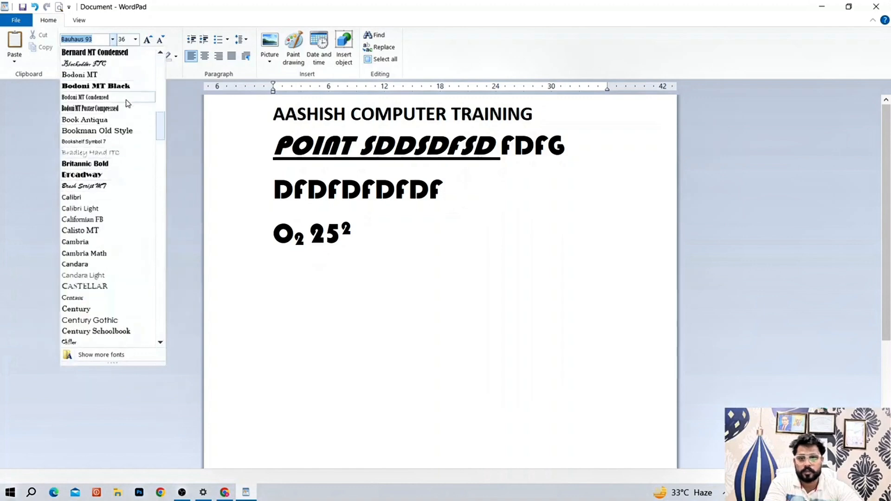
scroll(121, 108, "up", 15)
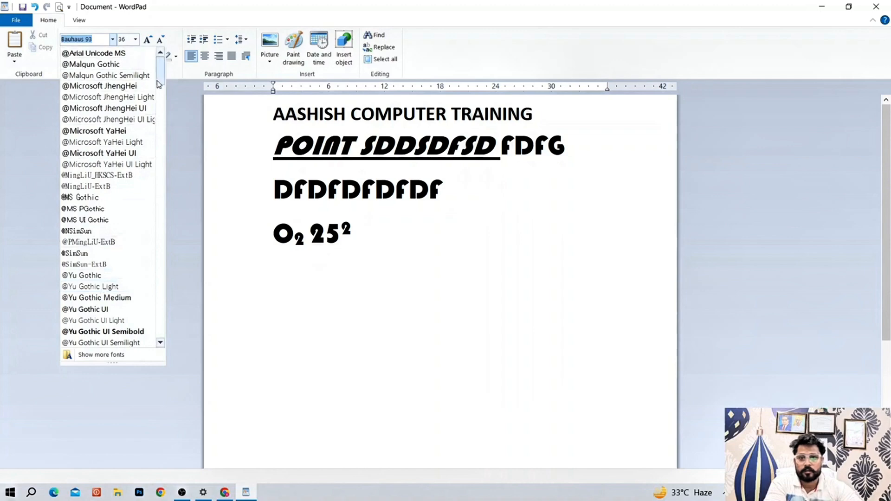
scroll(159, 97, "down", 4)
scroll(159, 96, "down", 4)
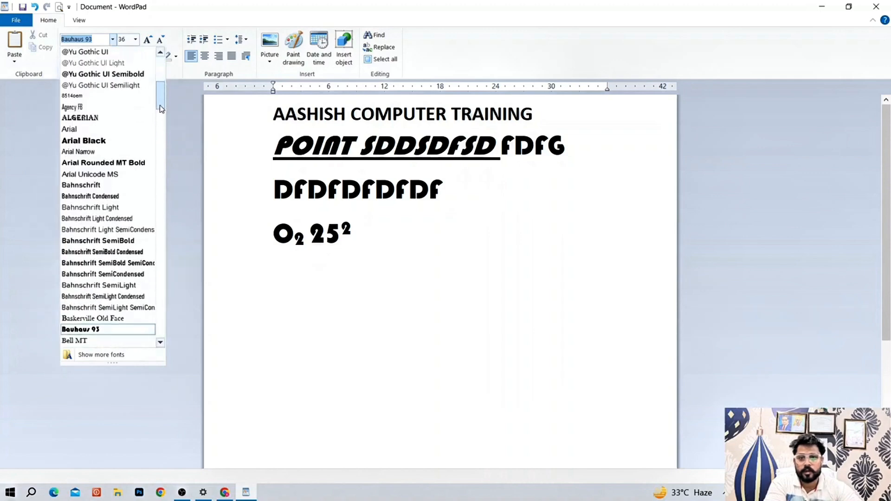
left_click(90, 136)
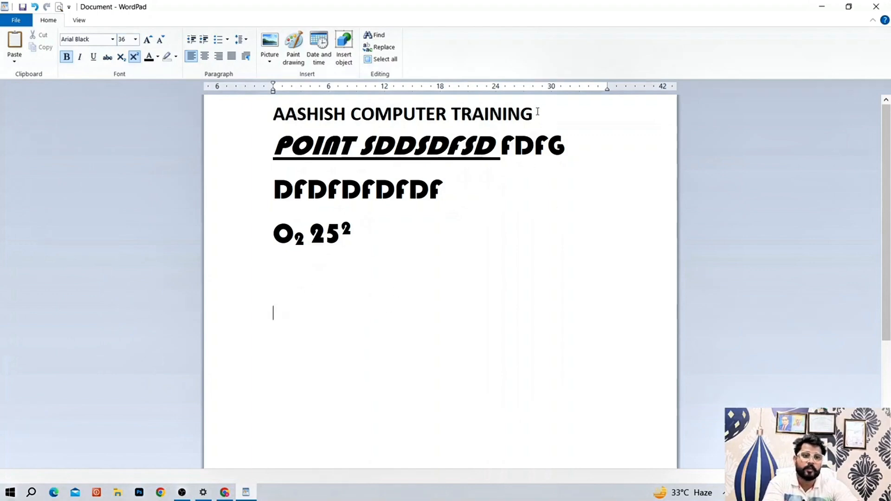
- Change the font color of the word TRAINING in the first line to purple
left_click_drag(537, 112, 478, 111)
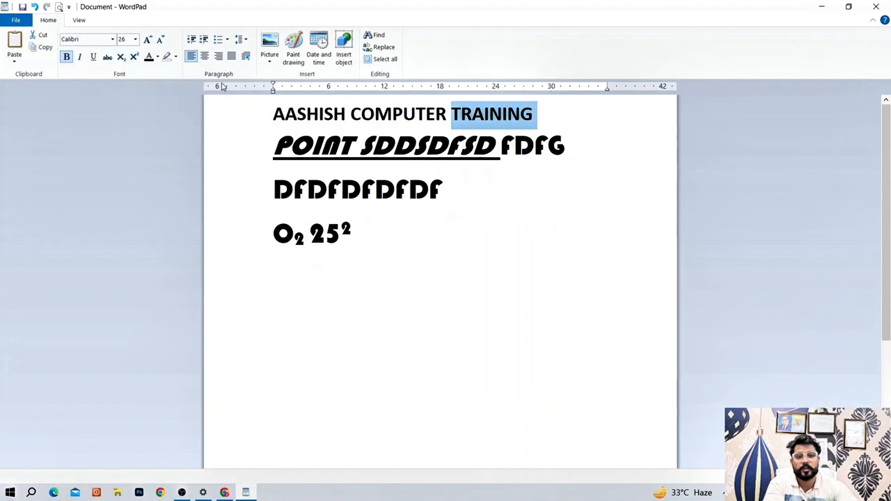
left_click(157, 56)
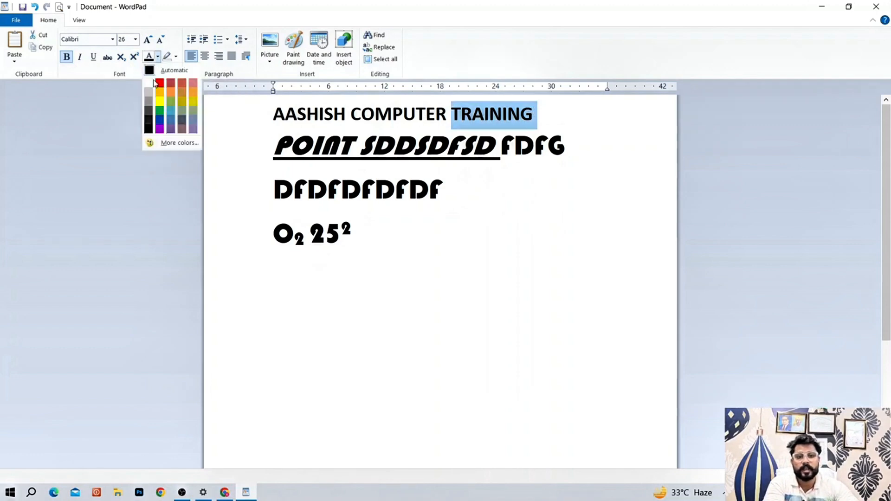
left_click(160, 129)
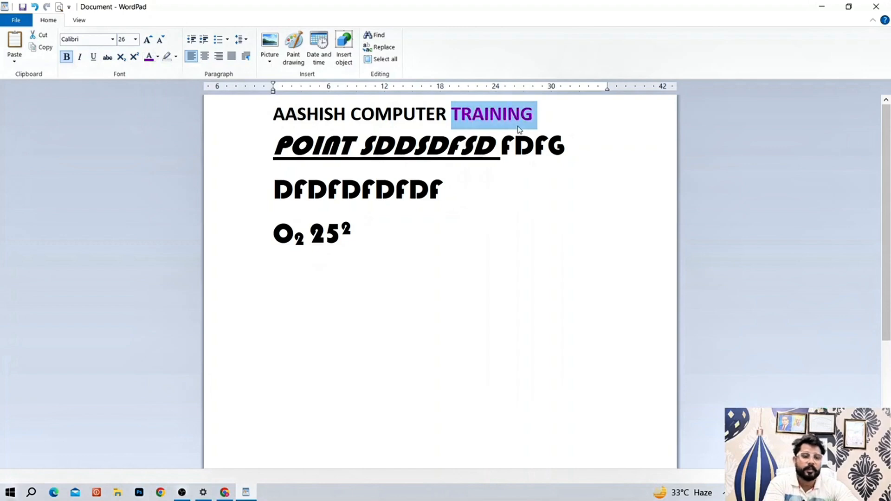
left_click(557, 123)
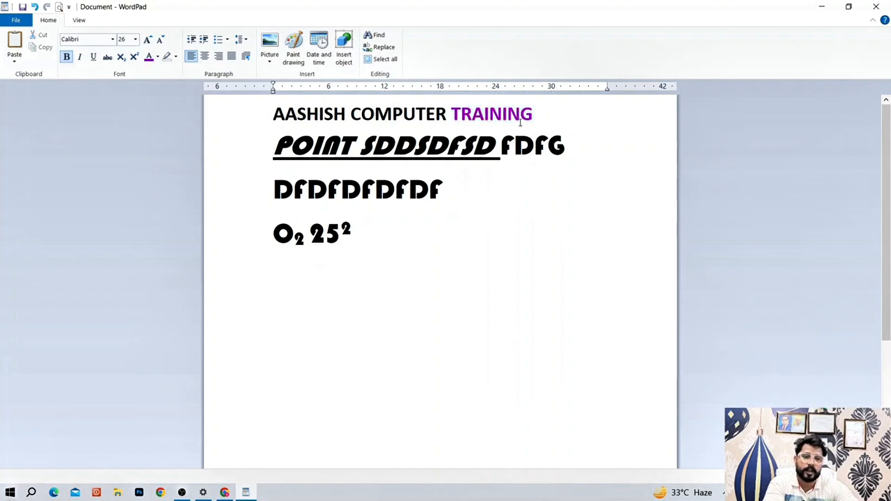
- Recolor the word TRAINING with a custom light pink of hue 220, saturation 240 and luminosity 183
left_click_drag(534, 121, 461, 129)
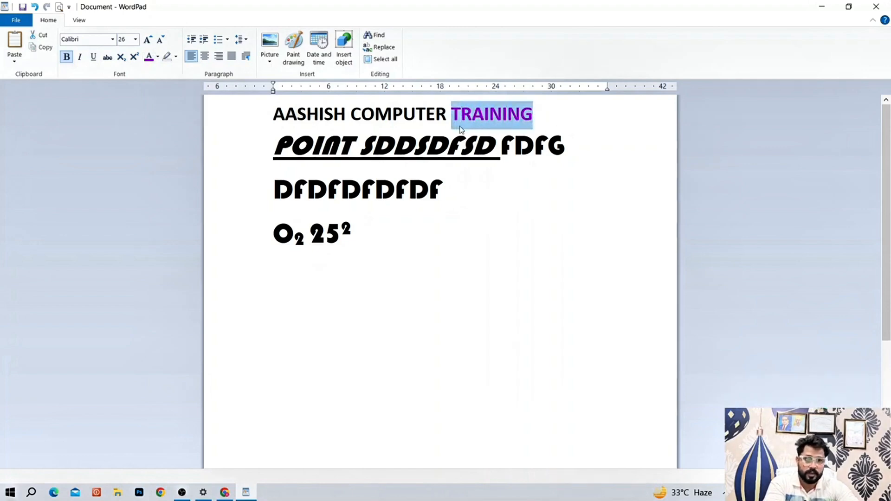
left_click(157, 57)
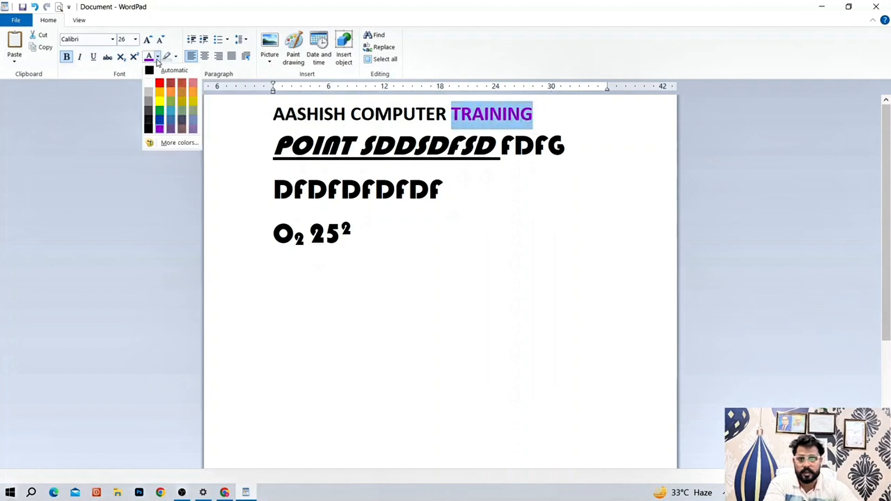
left_click(166, 143)
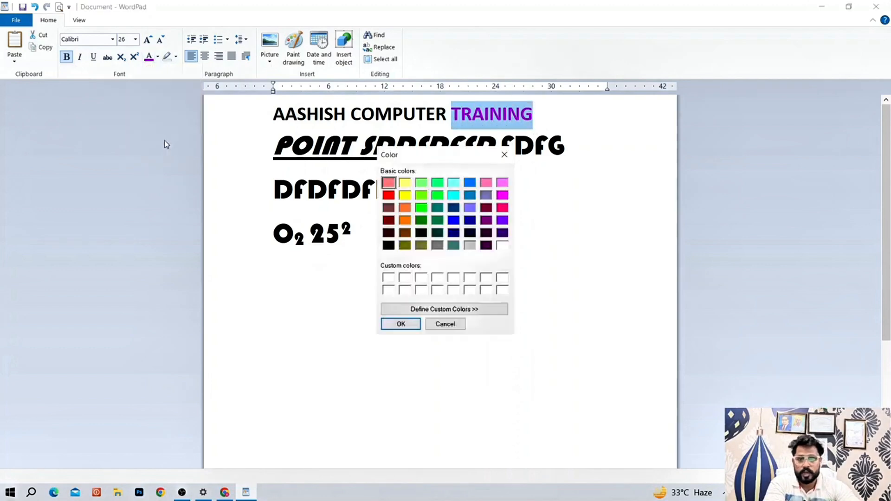
left_click(502, 209)
left_click(453, 308)
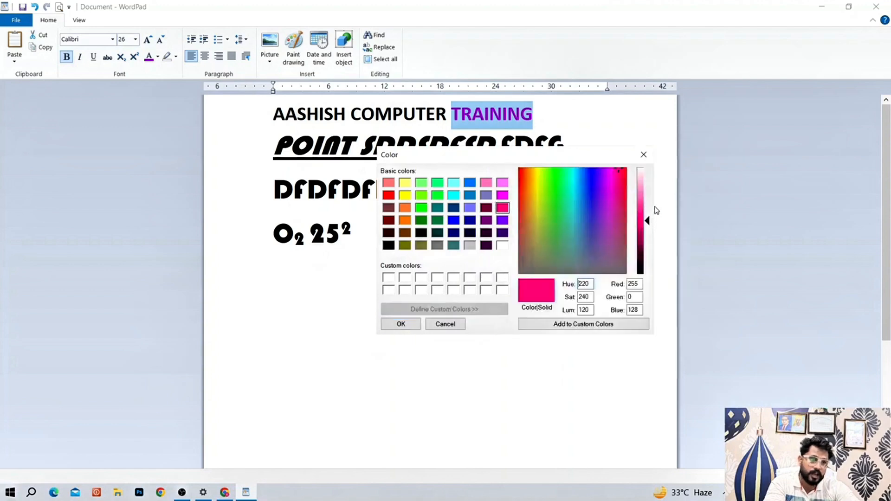
left_click_drag(648, 227, 648, 197)
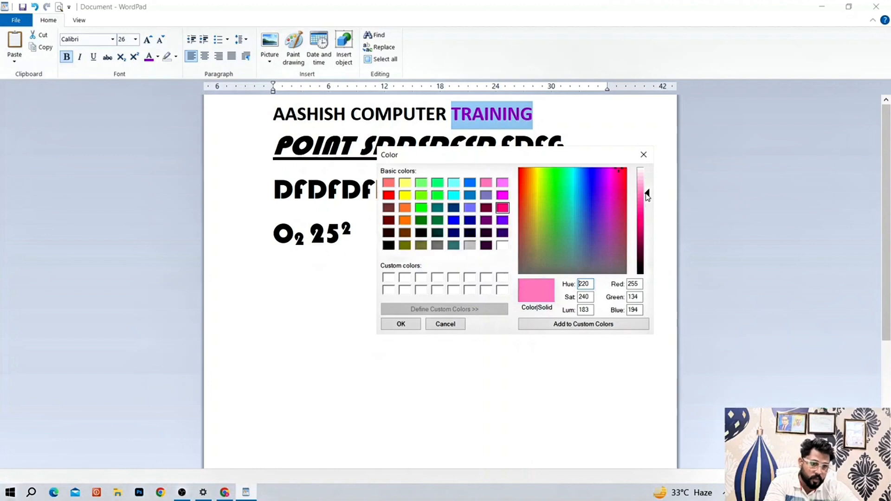
left_click(401, 326)
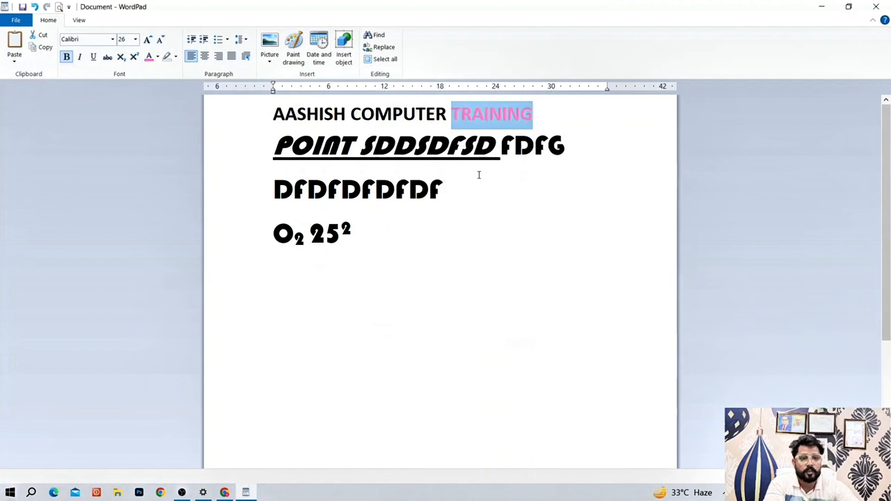
left_click(552, 123)
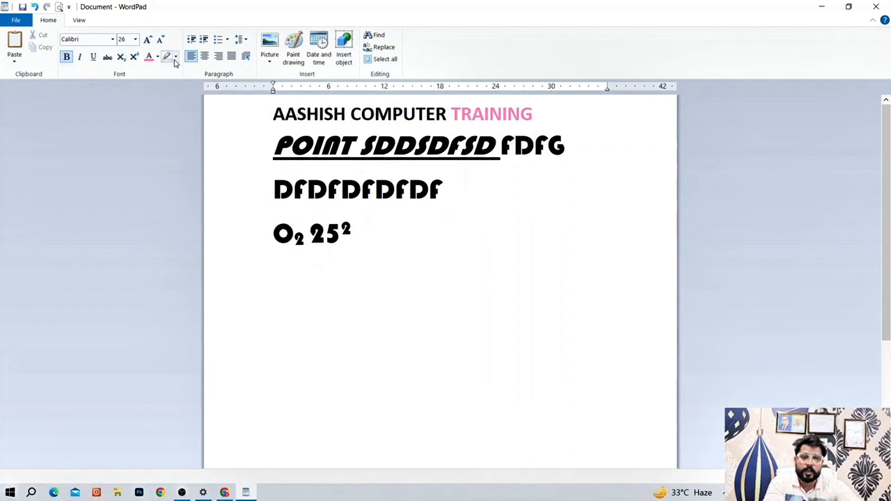
- Highlight the word TRAINING in the first line in red
double_click(508, 115)
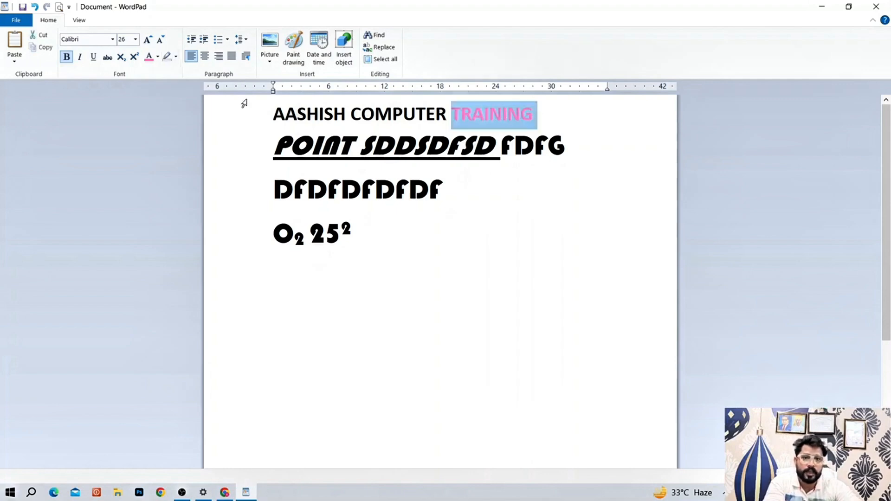
left_click(176, 59)
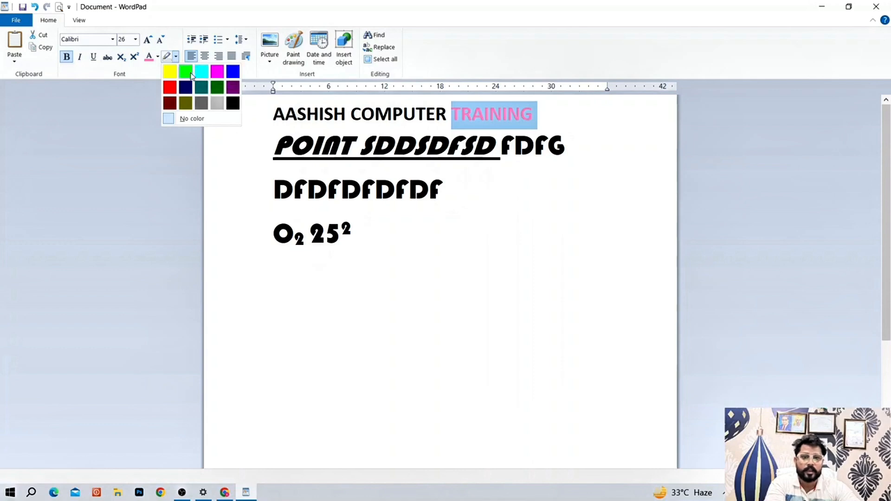
left_click(174, 89)
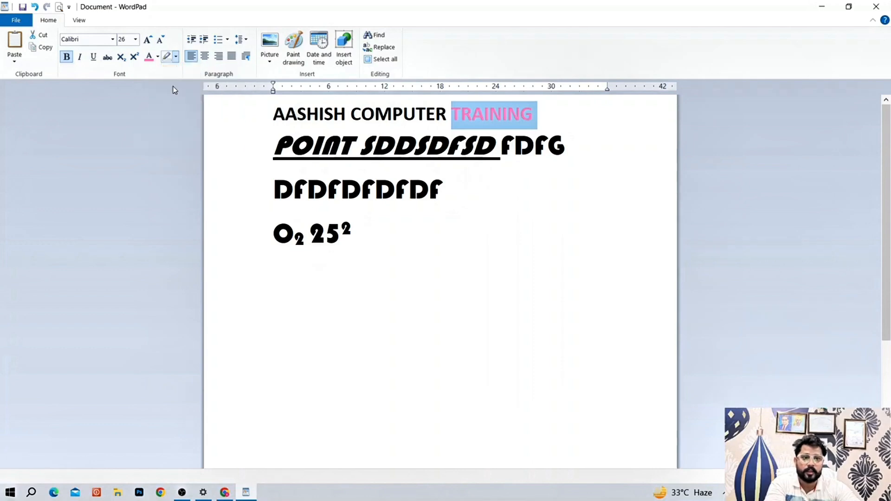
left_click(563, 121)
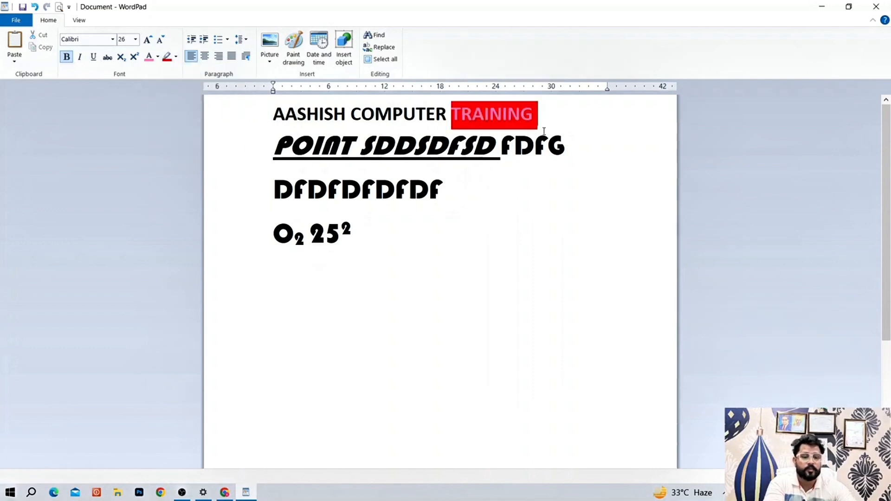
- Change the font color of the red-highlighted word TRAINING to white
double_click(513, 125)
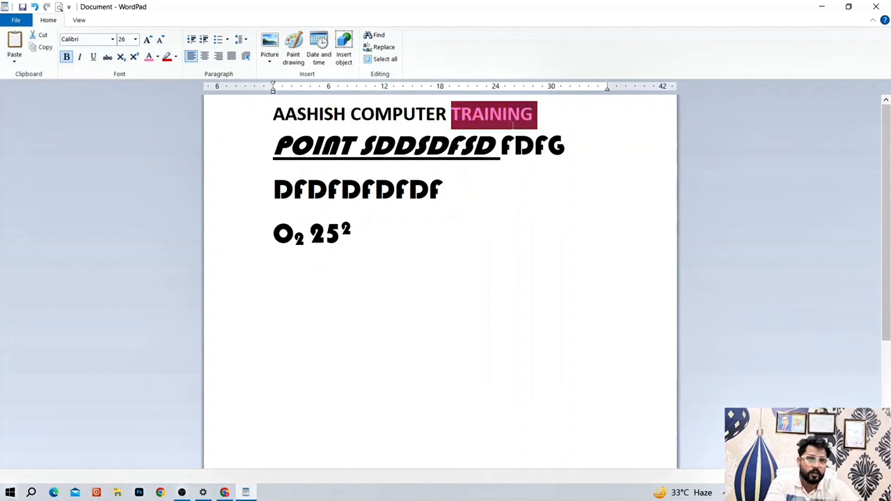
left_click(158, 57)
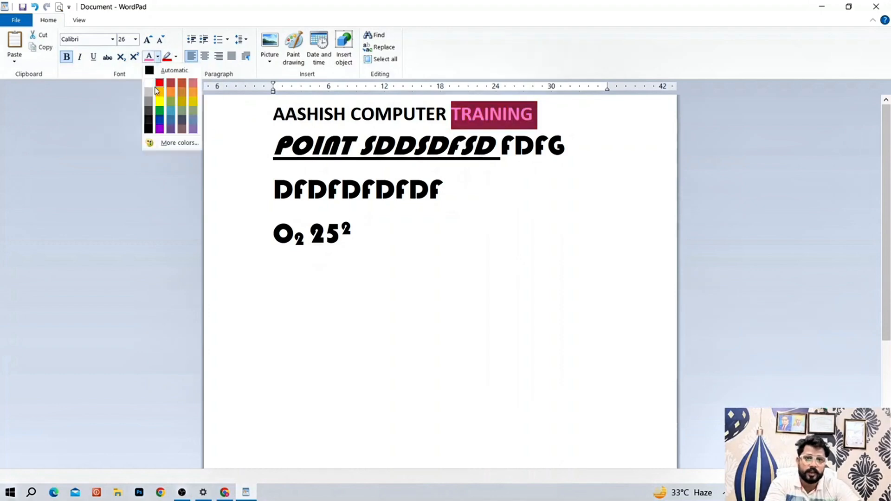
left_click(168, 94)
left_click(563, 111)
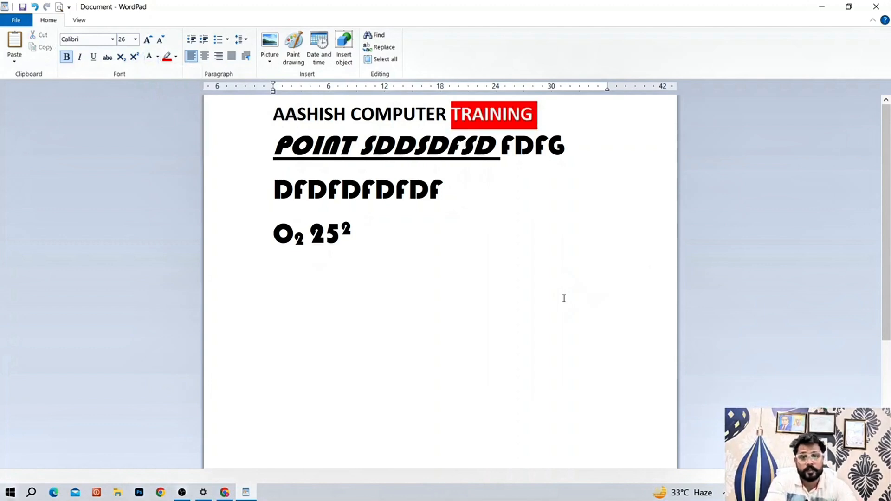
- Grow the font of the first word in the top line to size 80 and shrink it back to 48
left_click_drag(345, 114, 202, 83)
left_click(147, 40)
left_click(148, 40)
left_click(147, 40)
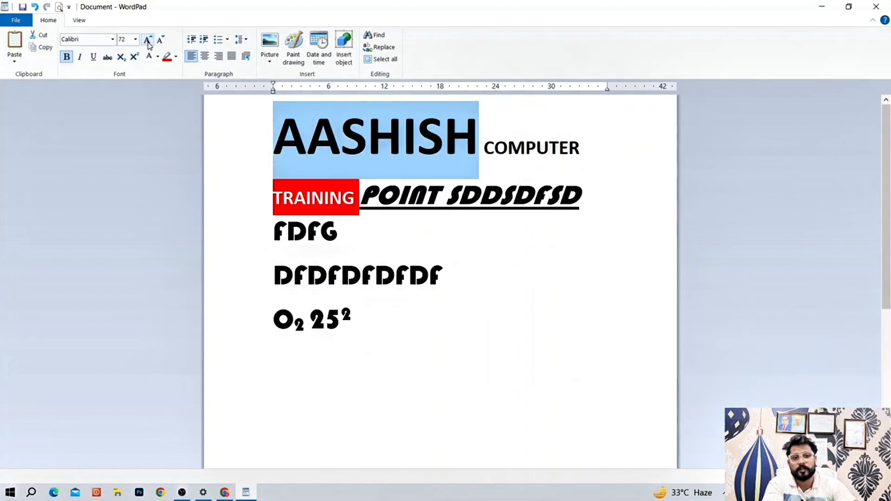
left_click(148, 40)
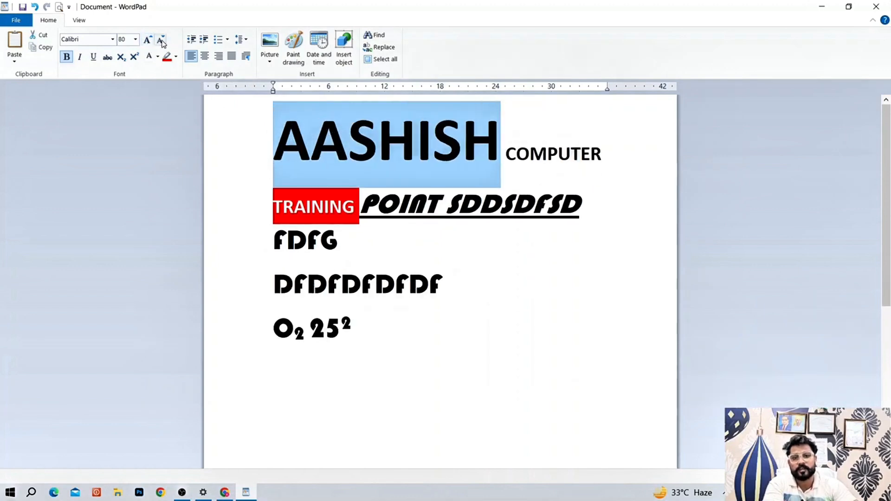
left_click(160, 40)
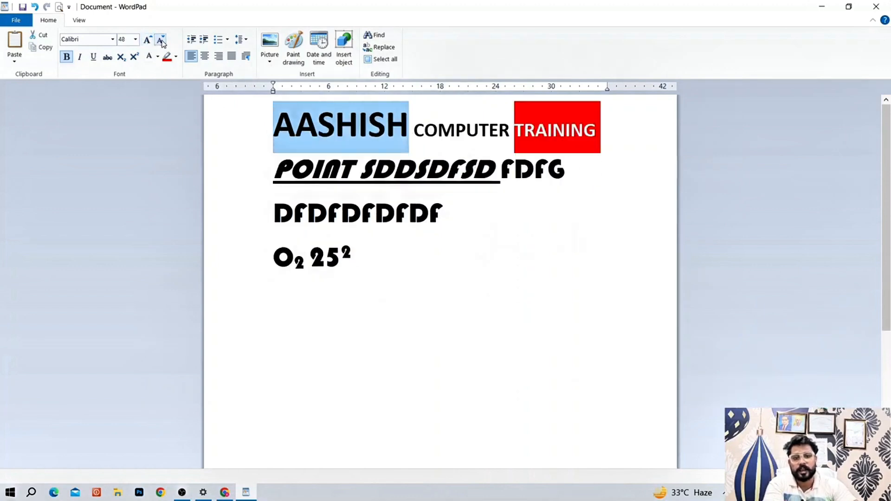
left_click(161, 40)
left_click(148, 40)
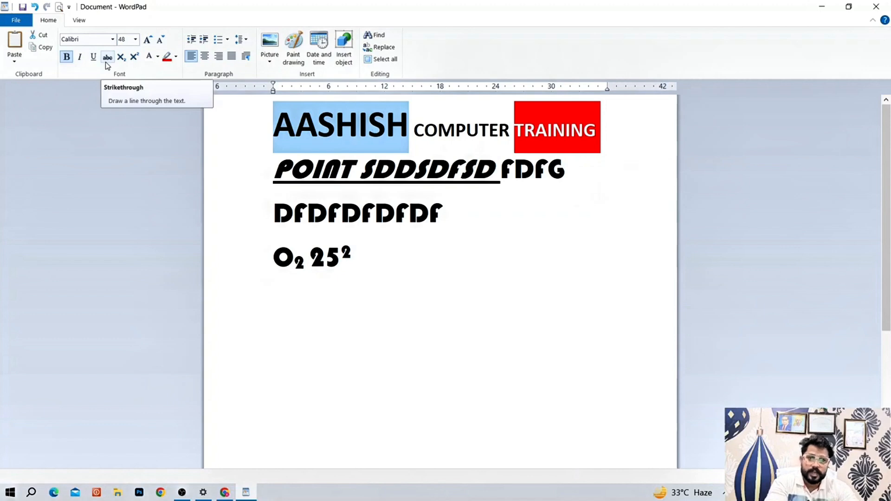
- Increase the left indent of the O₂ 25² line by several levels
left_click(385, 249)
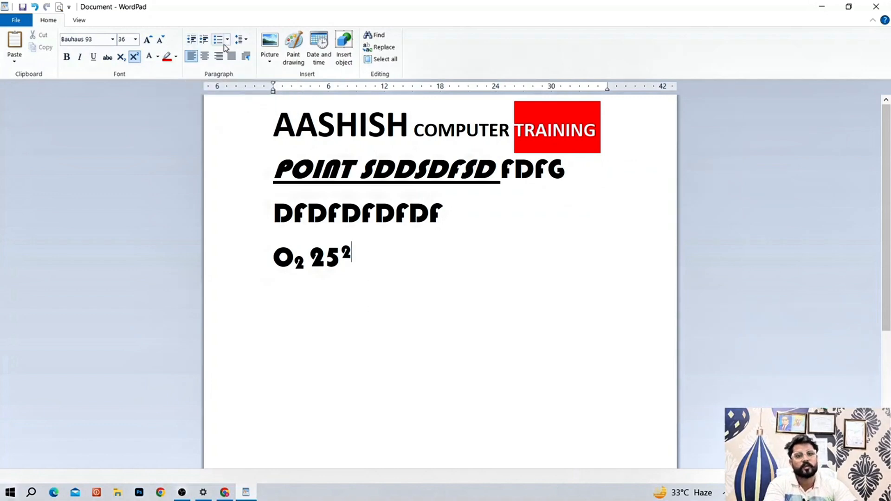
left_click(205, 42)
left_click(204, 42)
left_click(205, 41)
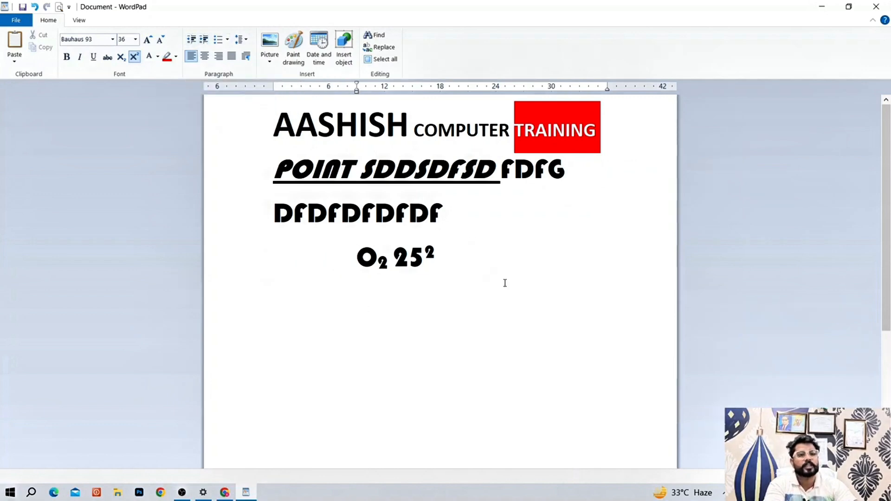
- Increase the left indent of the first paragraph and return it to the left margin
left_click(359, 173)
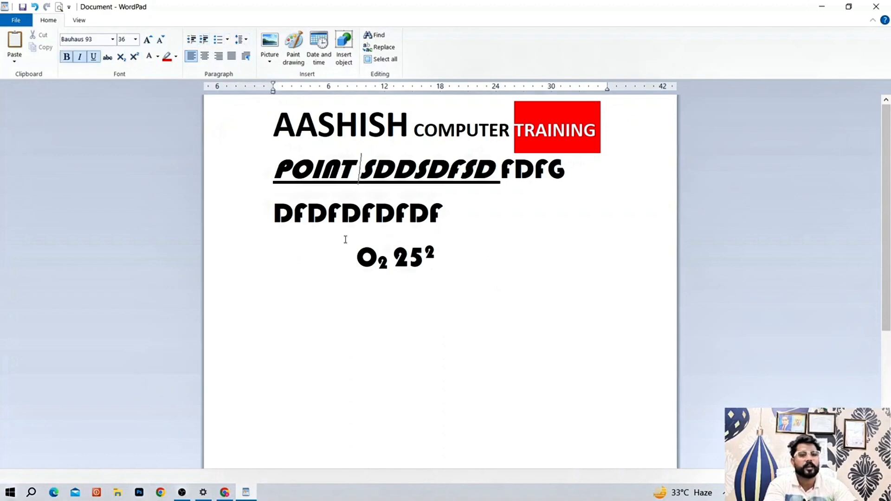
left_click(205, 41)
left_click(205, 41)
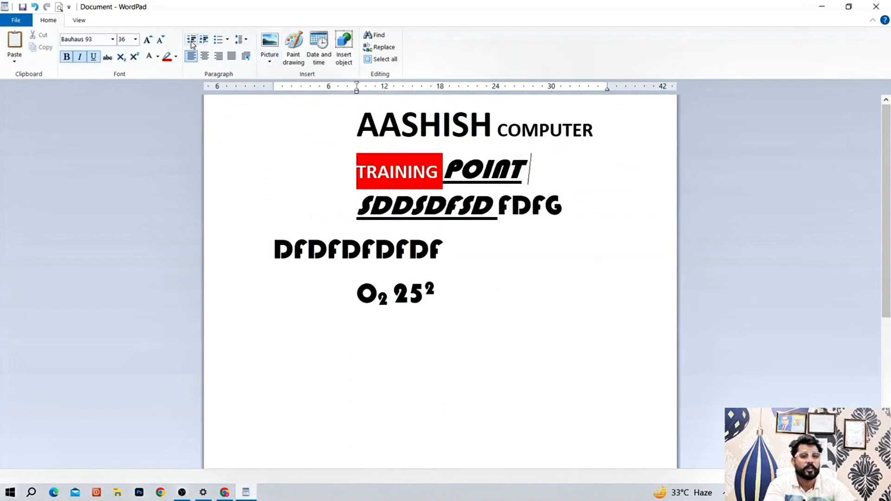
left_click(191, 40)
left_click(191, 39)
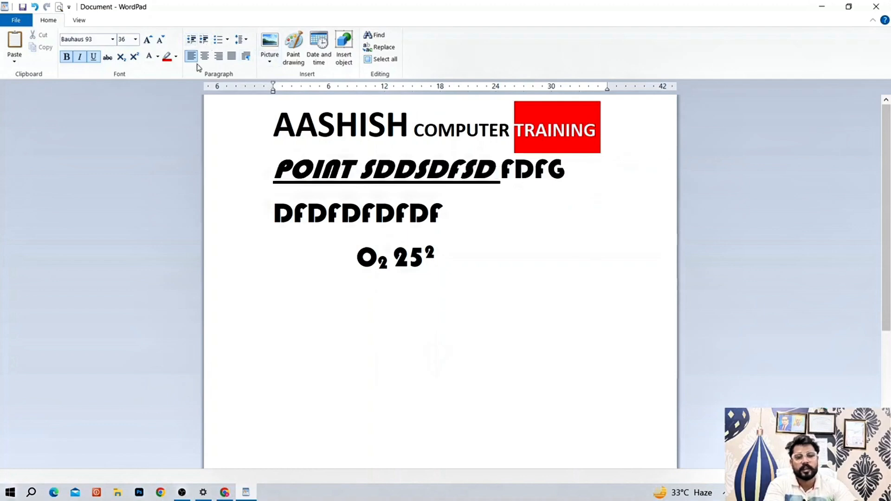
- Remove the left indent from the O₂ 25² line
left_click_drag(441, 256, 350, 253)
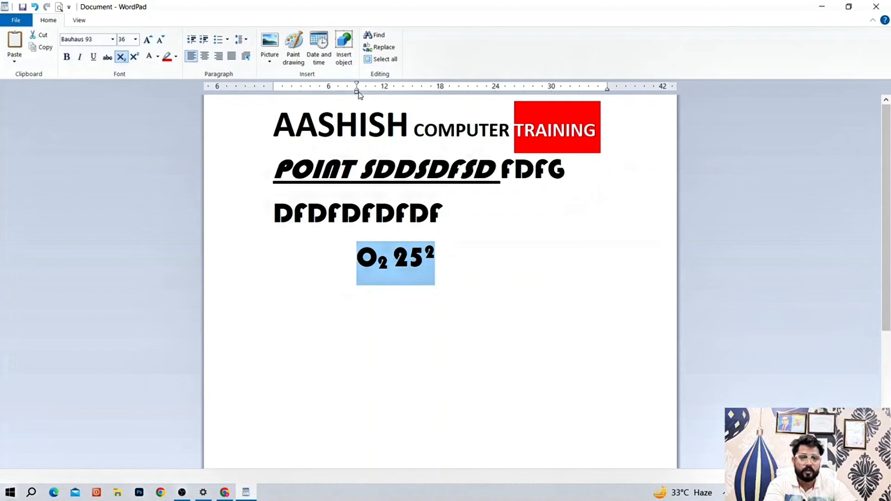
left_click(191, 40)
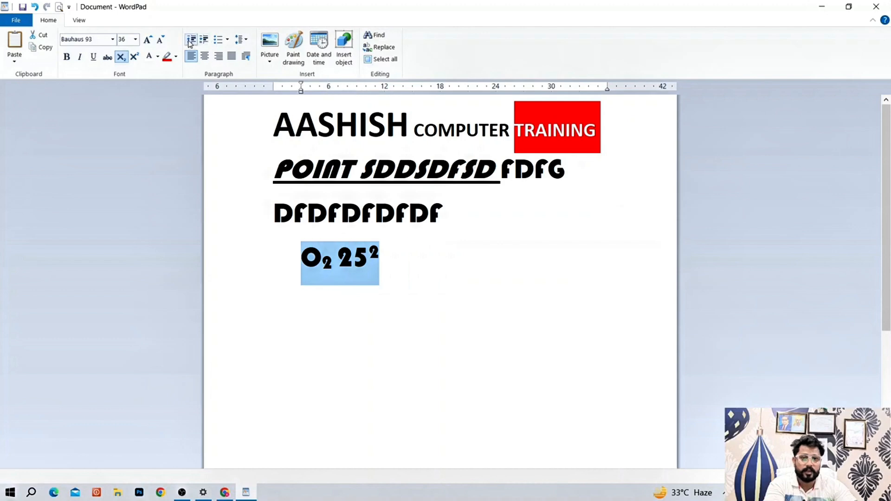
left_click(191, 39)
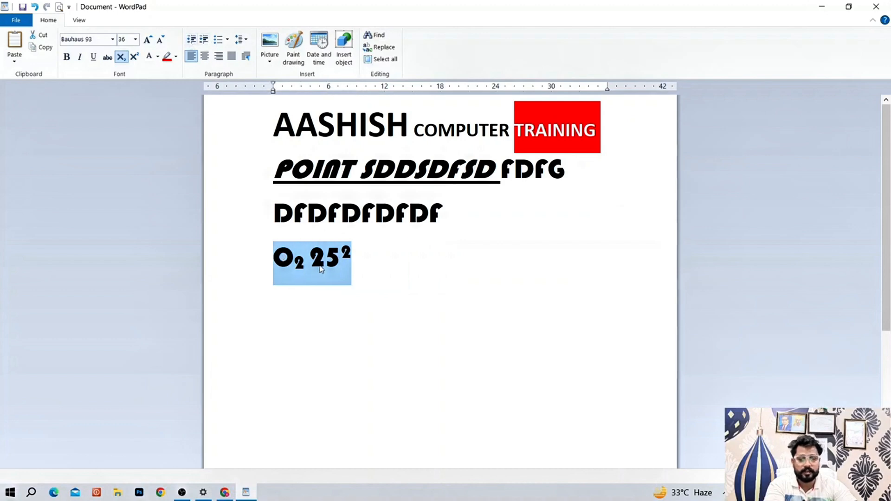
- Try centered and right alignment on the O₂ 25² line and leave it justified
left_click(205, 57)
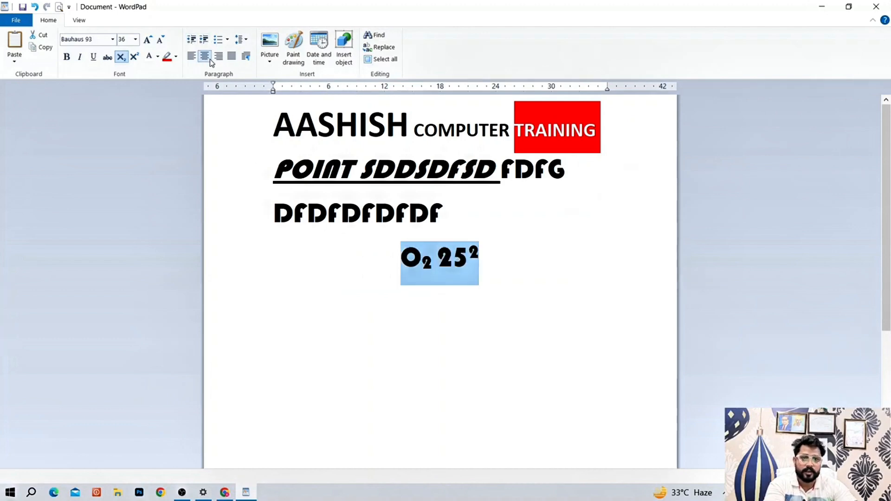
left_click(219, 58)
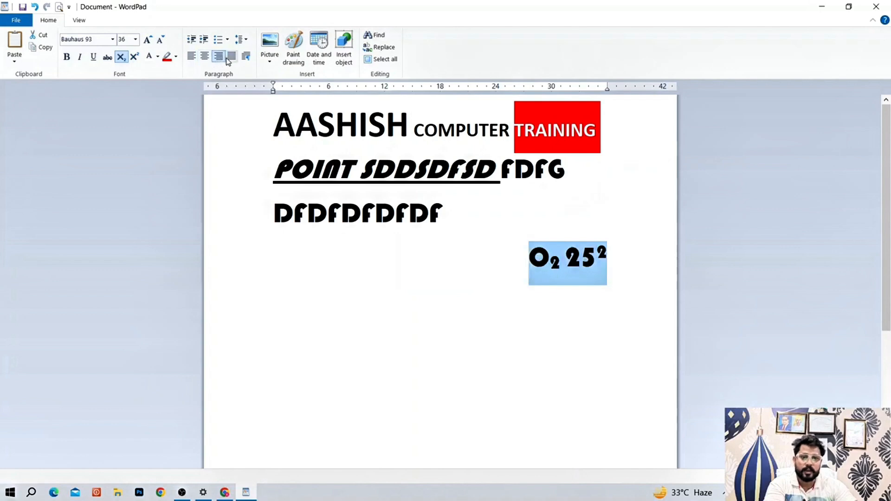
left_click(232, 58)
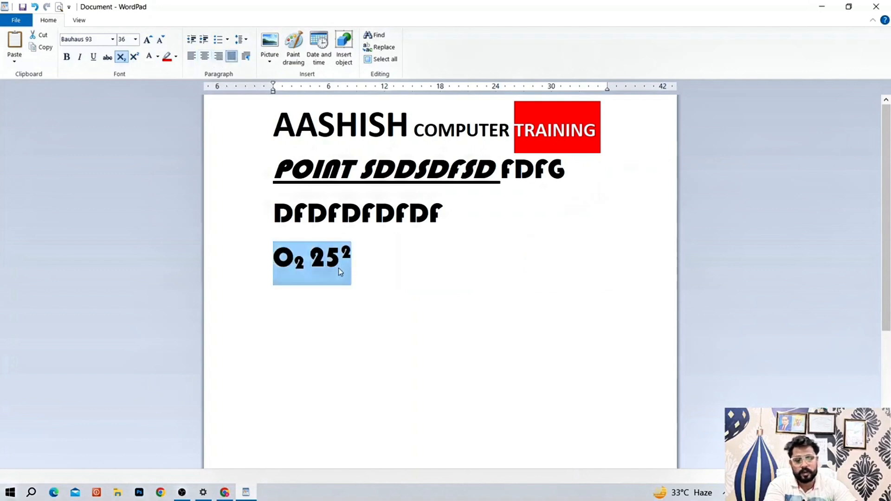
left_click(228, 42)
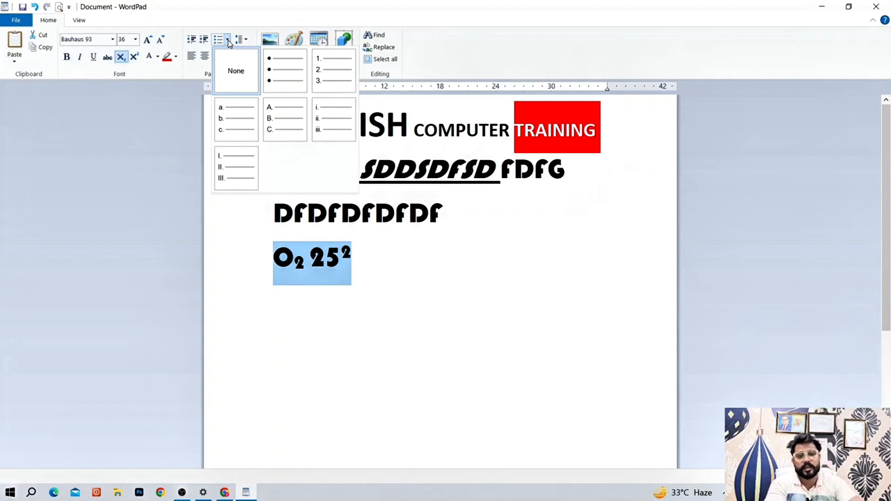
left_click(382, 263)
- Add a new line below the O₂ 25² line reading INPUT OR OUT PUT
left_click(366, 280)
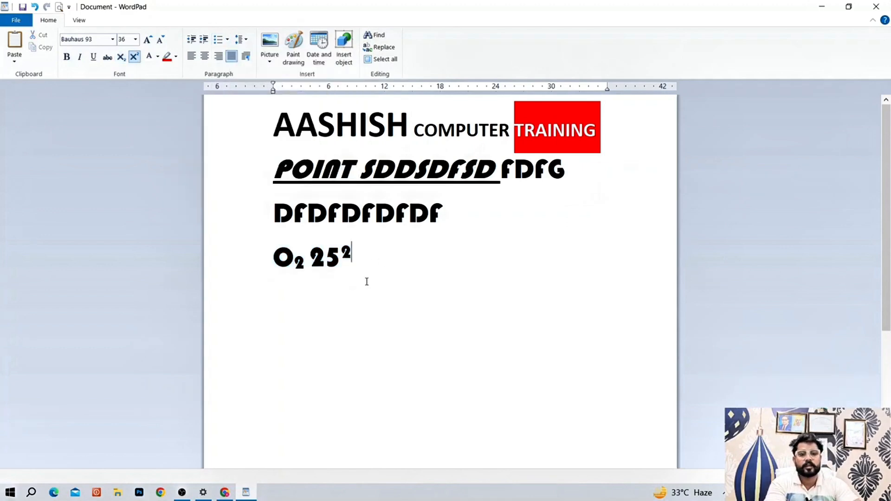
key("Return")
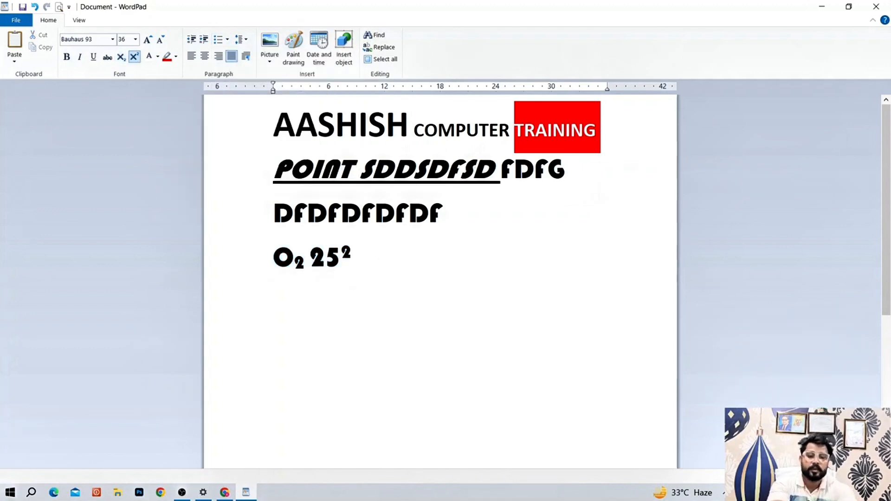
type("WH")
key("BackSpace")
key("BackSpace")
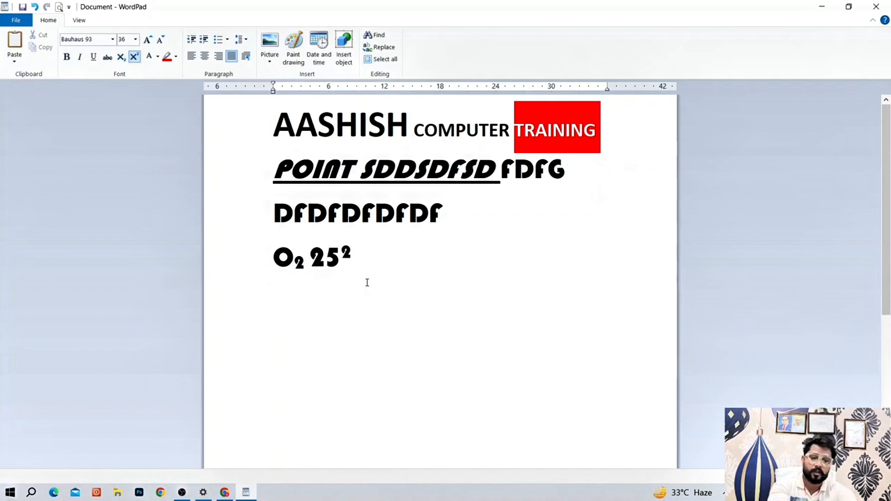
type("INPUT DE")
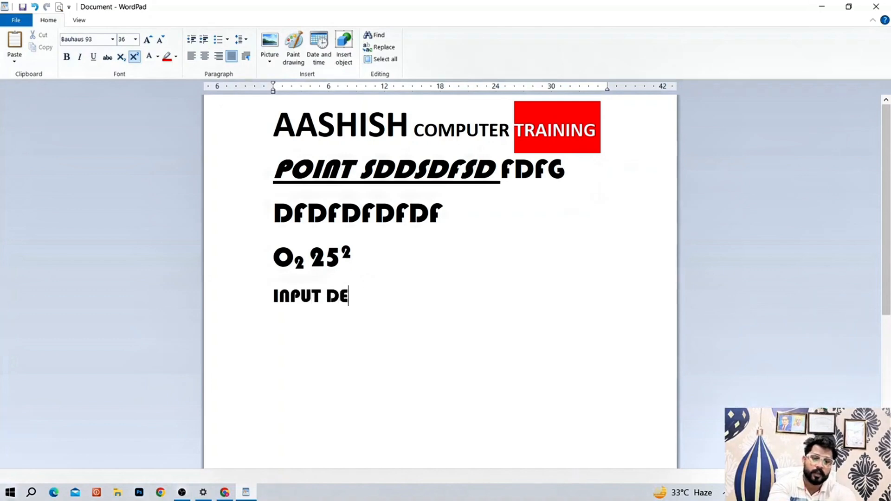
key("BackSpace")
key("BackSpace")
type("OR P")
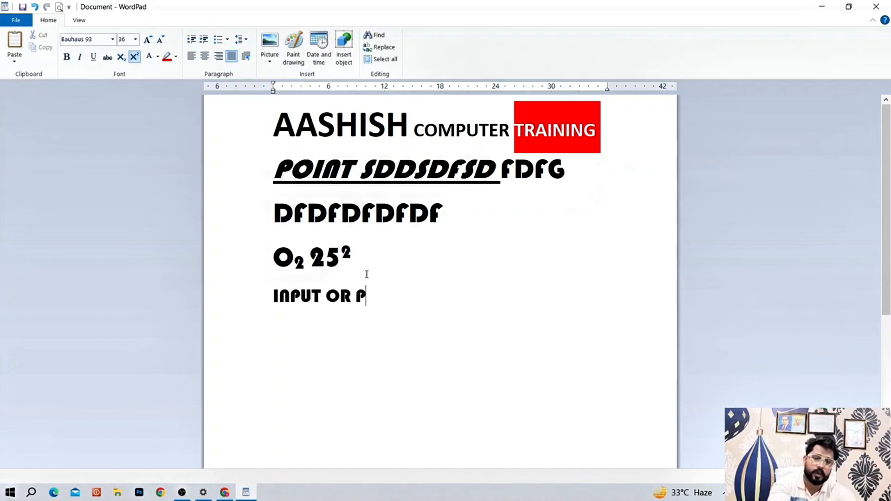
key("BackSpace")
type("OUT PUT")
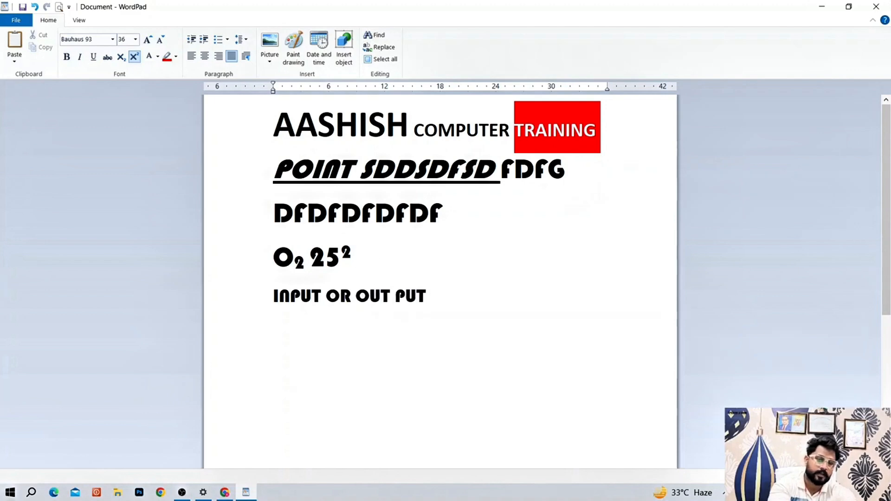
- Add the list items KEYBORD and MOUSE on separate lines below INPUT OR OUT PUT
key("Return")
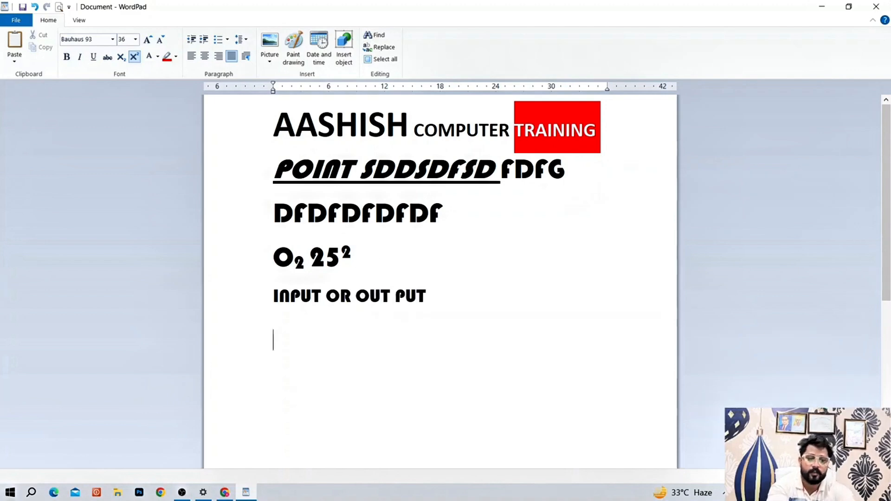
type("KEYBORD")
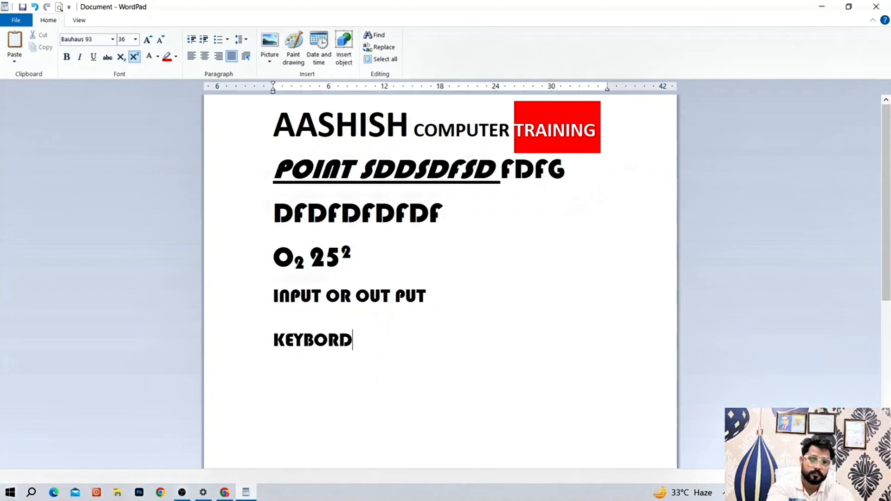
key("Return")
type("MOUSE")
- Add the list items MONITER, SPEAKER and PRINTER on separate lines below MOUSE
key("Return")
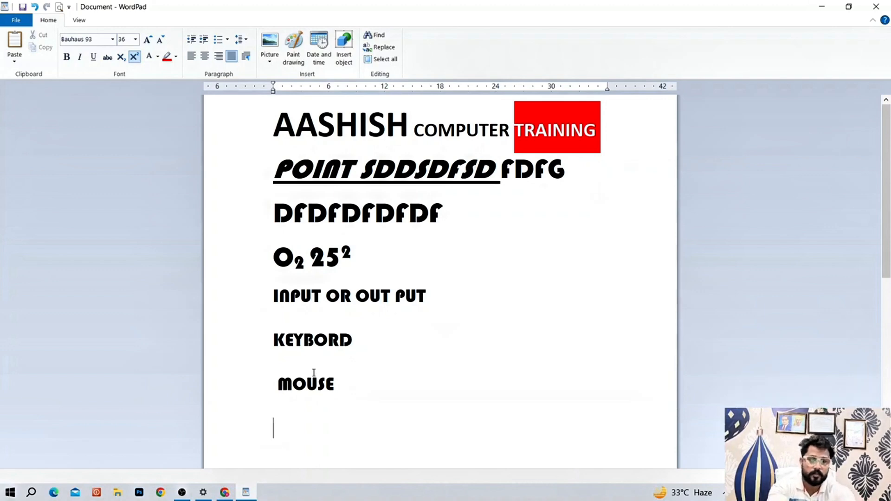
type("MONIN")
key("BackSpace")
type("TER")
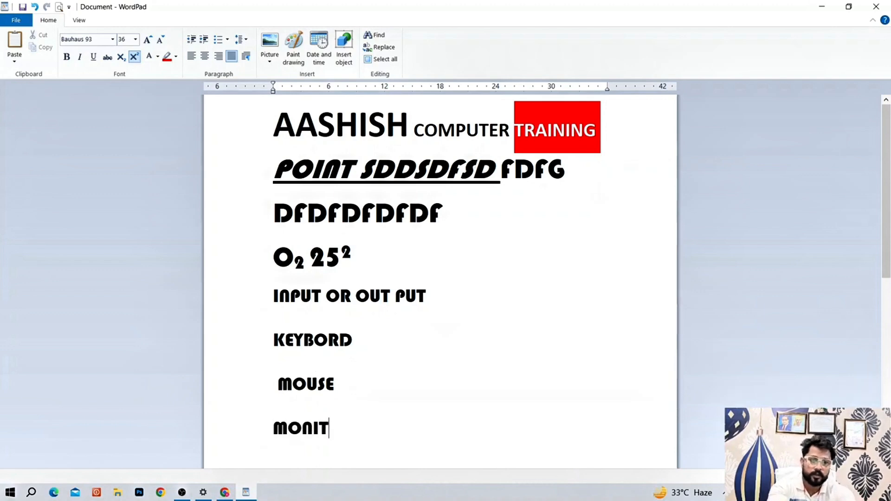
key("Return")
type("SPEAKER")
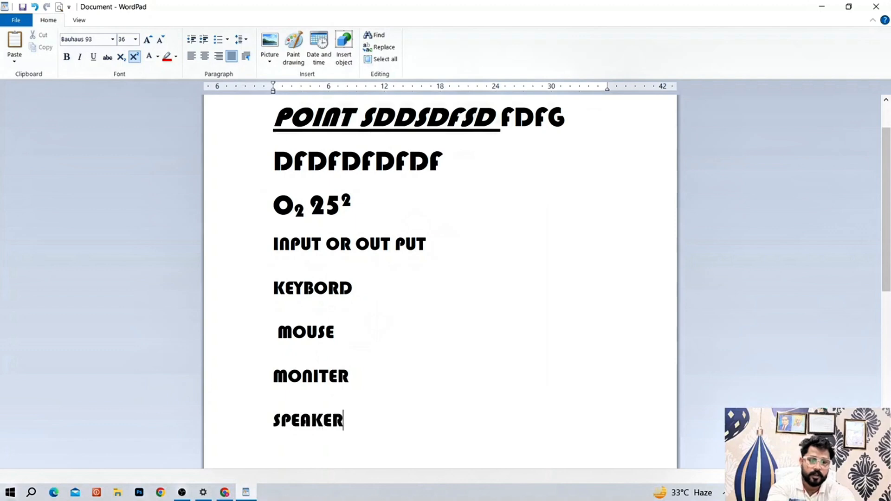
key("Return")
type("PRIN")
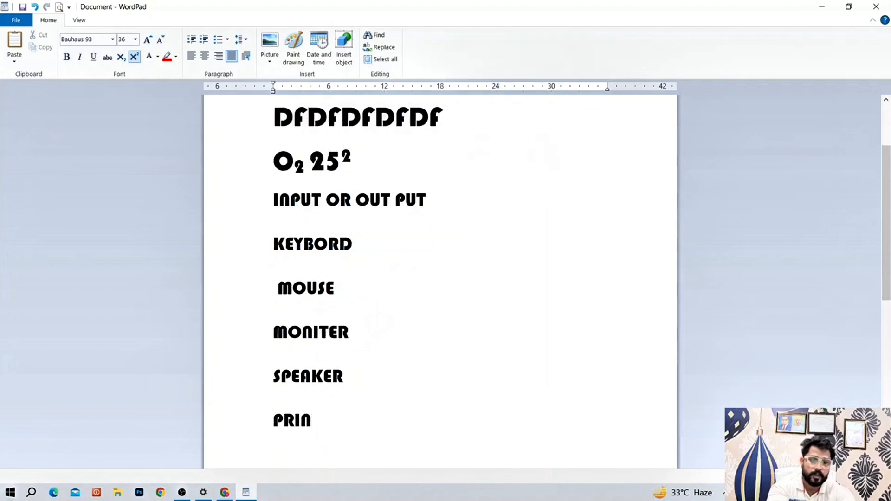
type("TER")
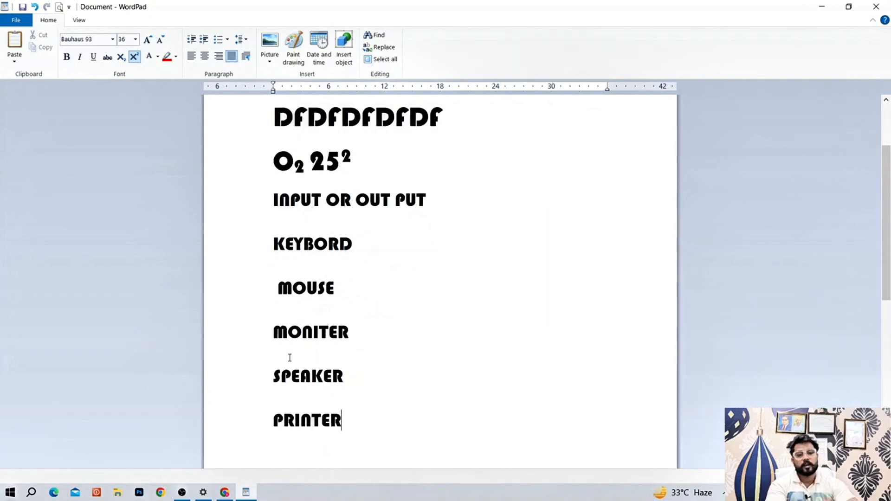
- Number the five items from KEYBORD to PRINTER with lowercase Roman numerals
left_click_drag(274, 242, 335, 411)
left_click(227, 39)
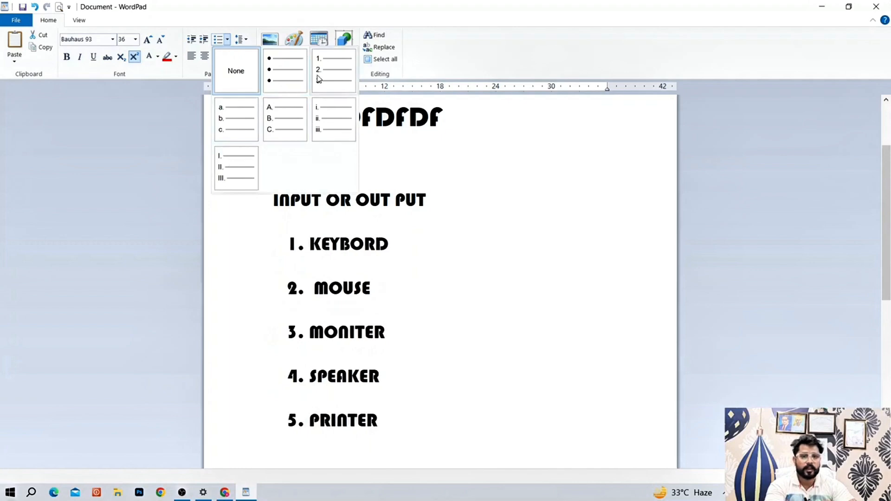
left_click(311, 127)
left_click(414, 329)
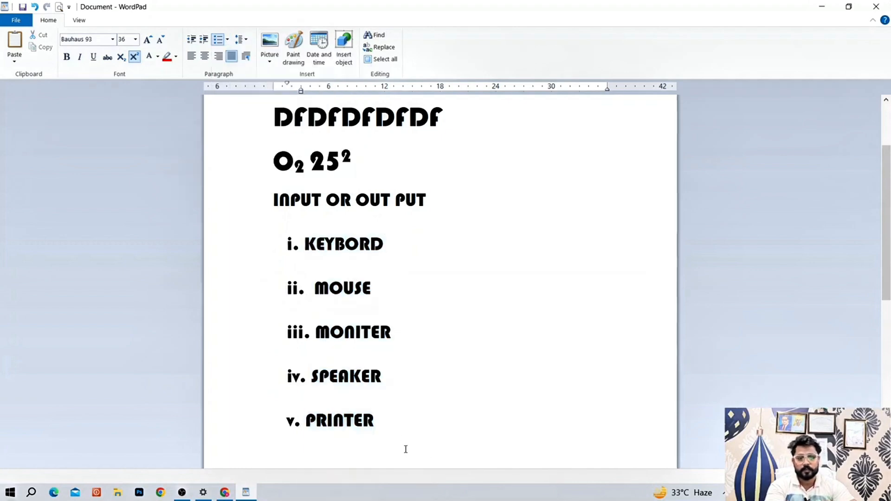
left_click(400, 434)
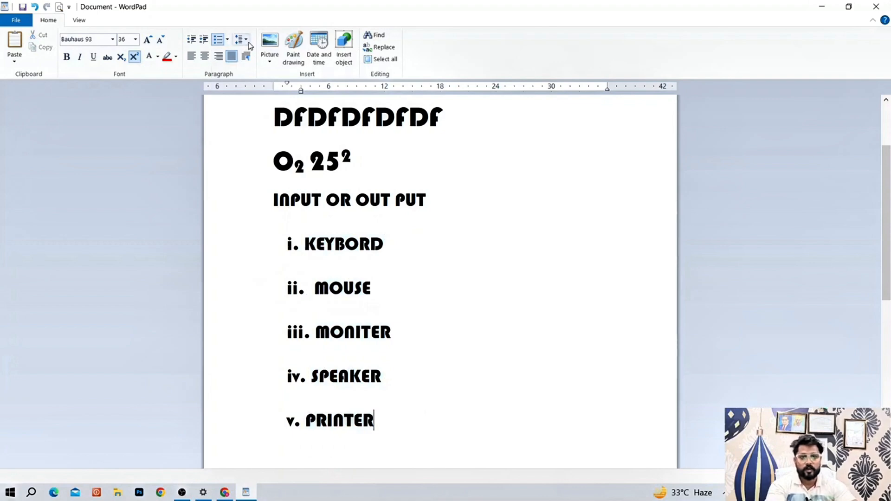
- Set the line spacing of INPUT OR OUT PUT and its list to 1.0 and remove the 10pt space after paragraphs
left_click_drag(273, 200, 356, 426)
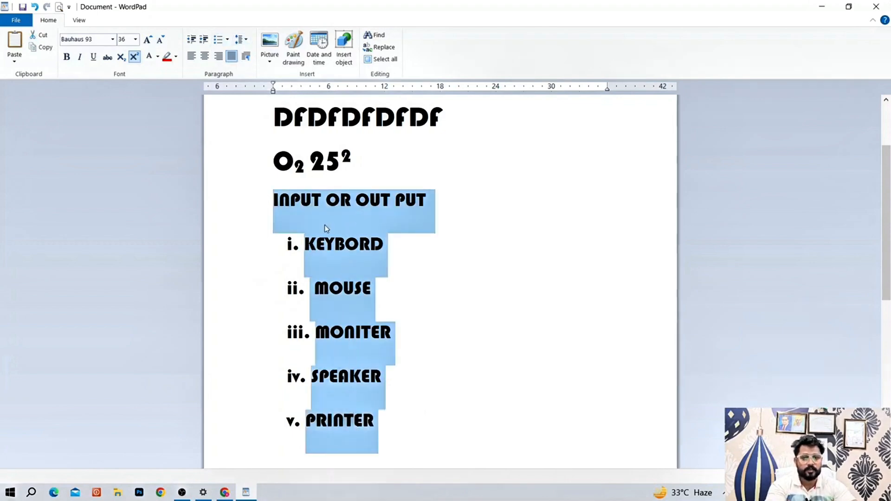
left_click(247, 41)
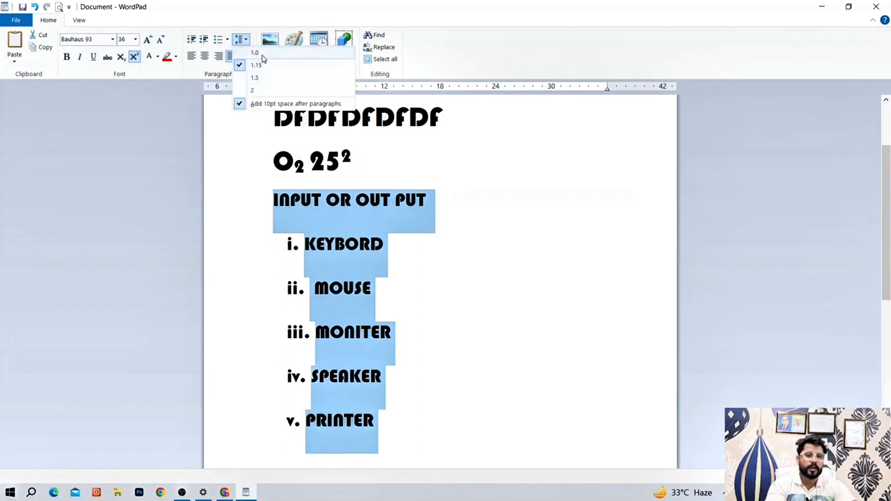
left_click(263, 58)
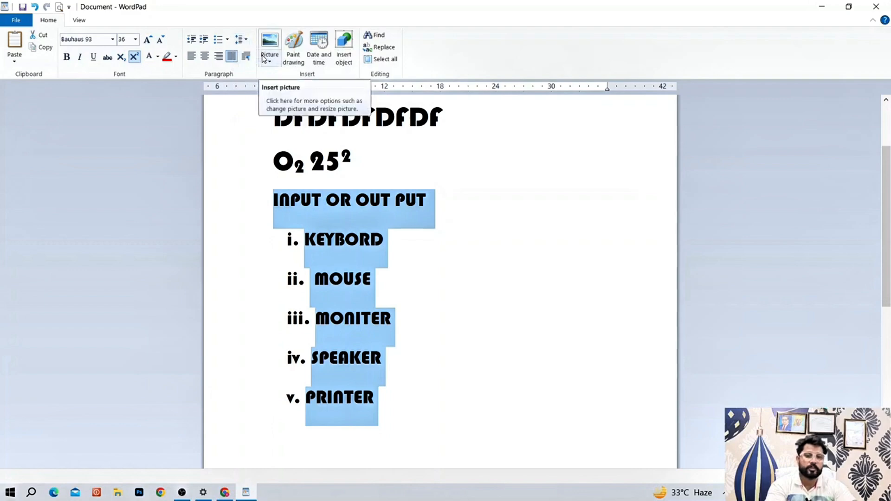
left_click(241, 40)
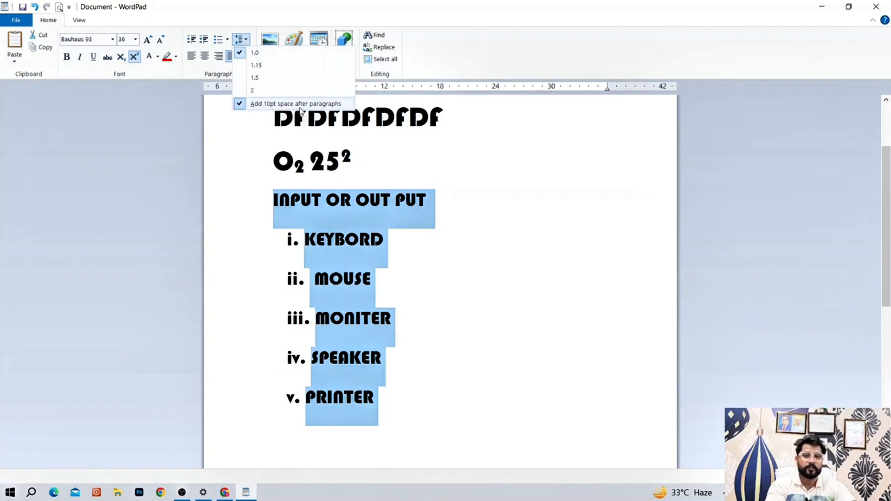
left_click(267, 108)
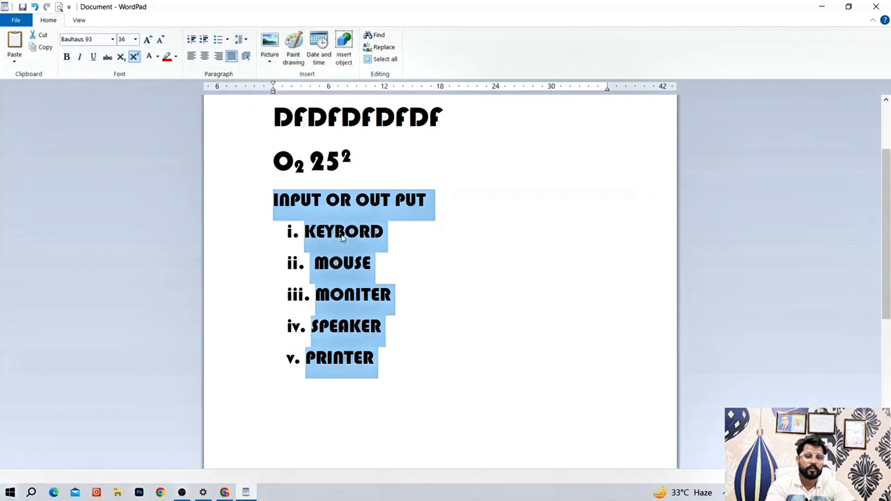
left_click(387, 360)
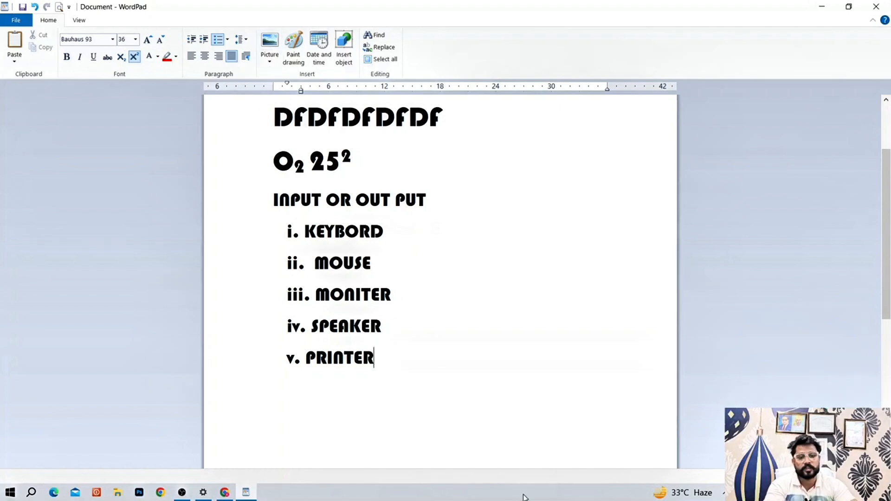
- End the numbered list after PRINTER and start an empty unnumbered line below it
key("Return")
key("Return")
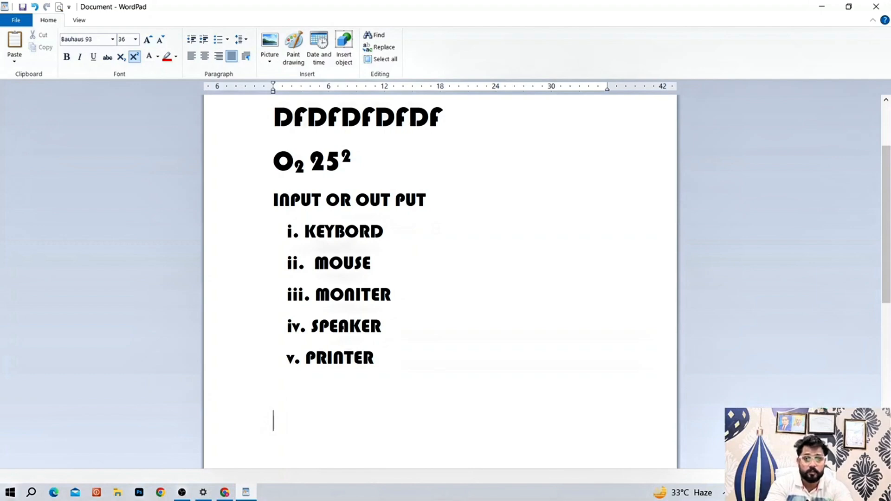
scroll(440, 279, "up", 3)
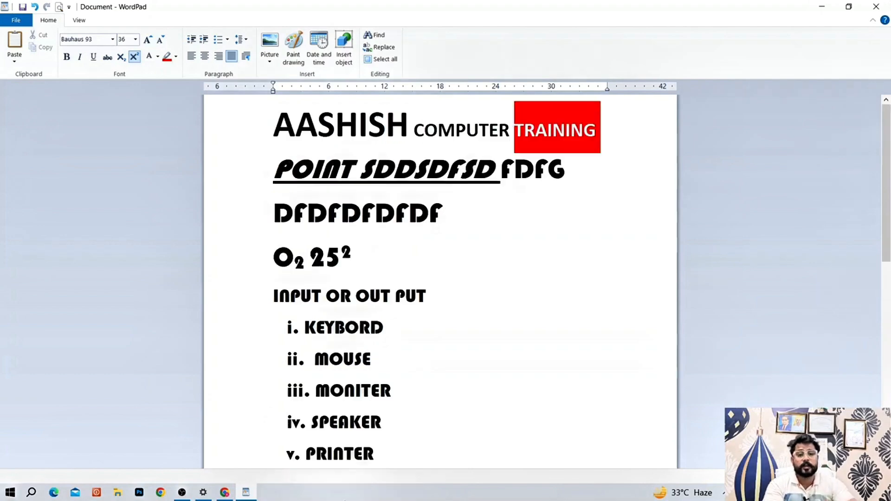
scroll(440, 324, "down", 5)
scroll(439, 324, "up", 5)
scroll(439, 326, "down", 5)
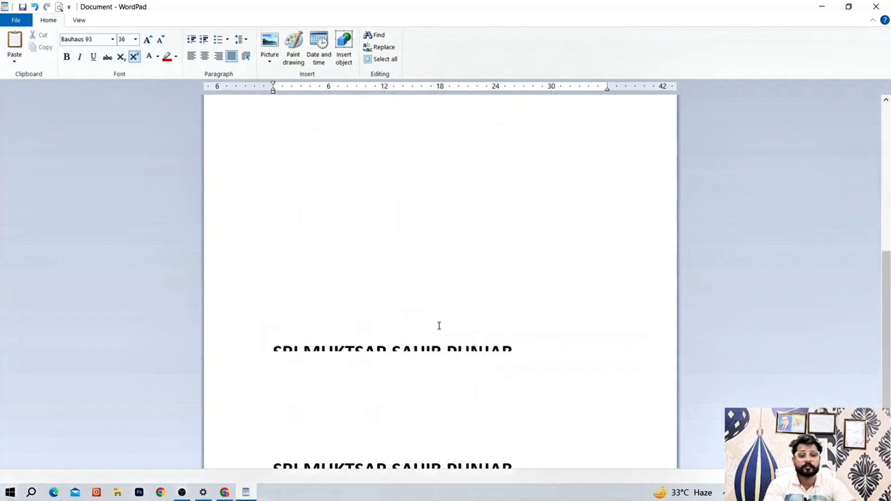
scroll(436, 328, "up", 4)
- Insert the picture 599b5eda-57cf-40bd-91af-fca8252e3182 from the Desktop folder below the list
left_click(270, 40)
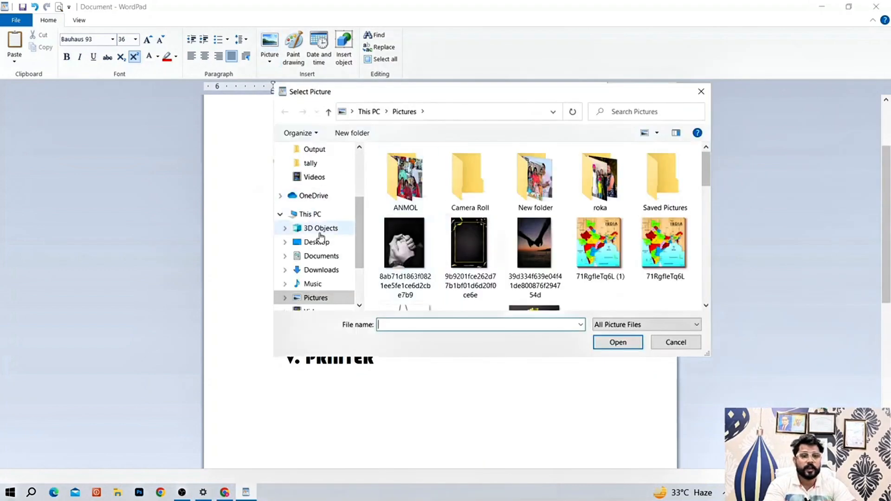
left_click(324, 246)
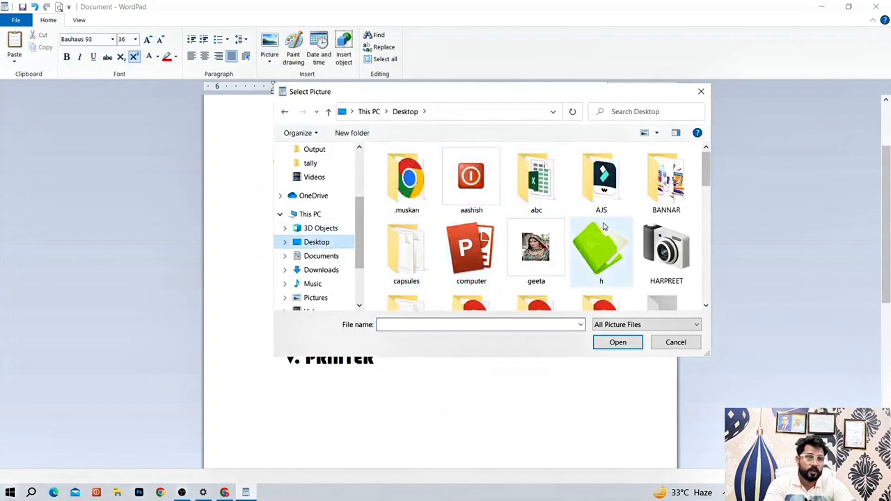
scroll(491, 222, "down", 5)
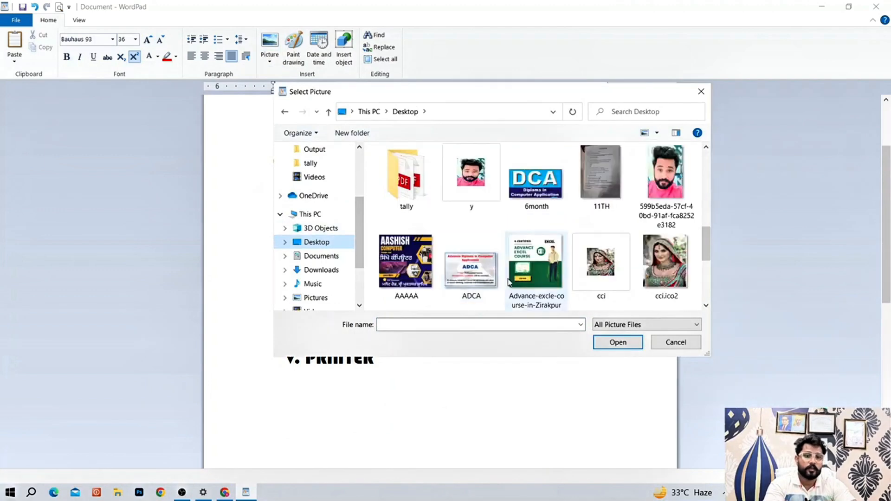
left_click(666, 186)
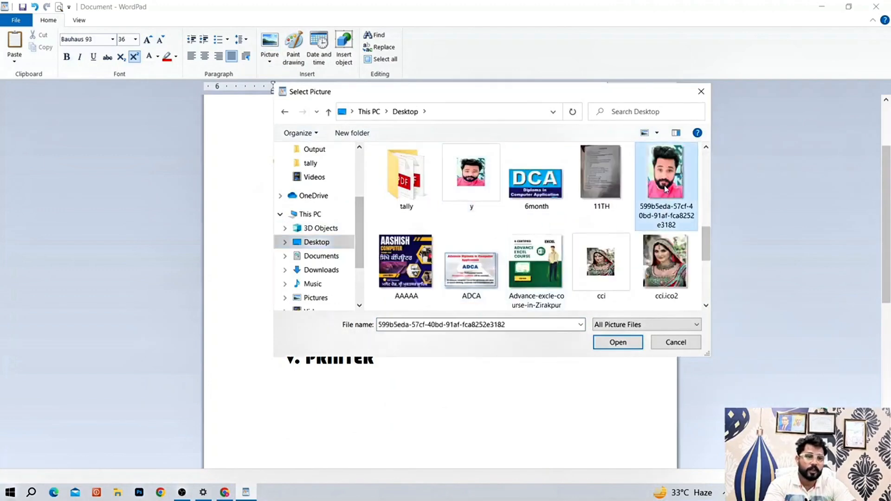
left_click(622, 346)
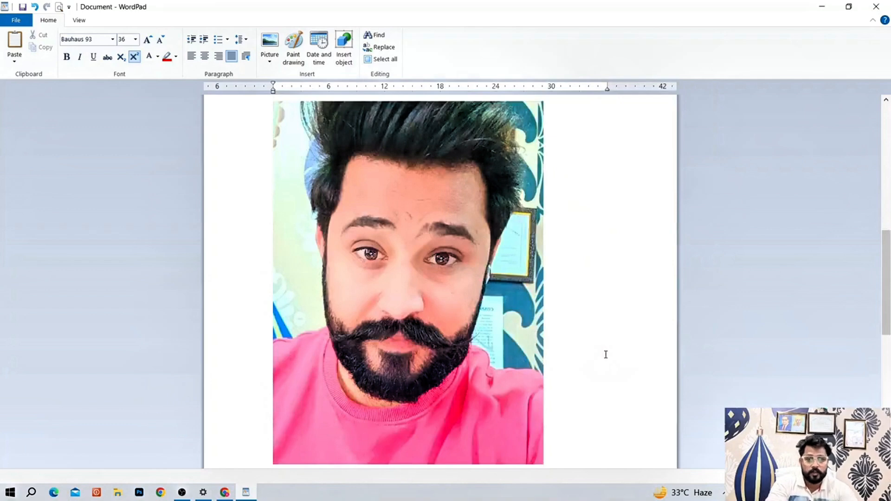
- Review the inserted portrait picture below the list and delete it
left_click(505, 377)
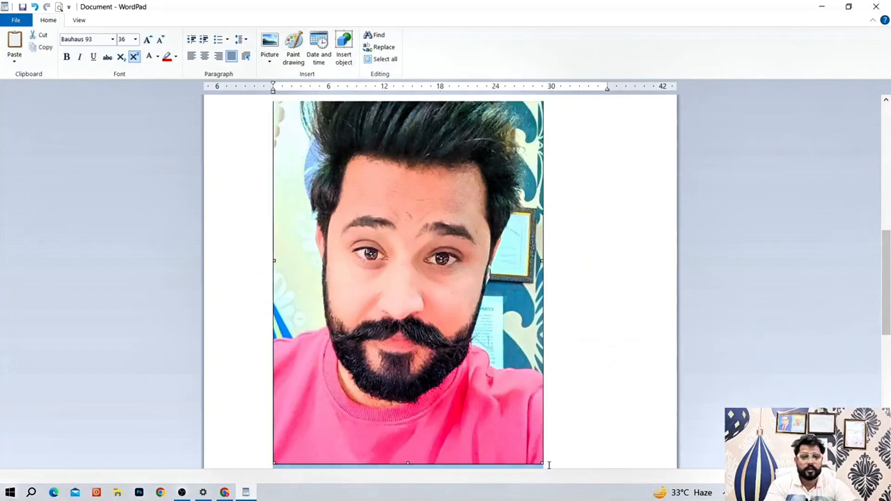
scroll(478, 298, "up", 5)
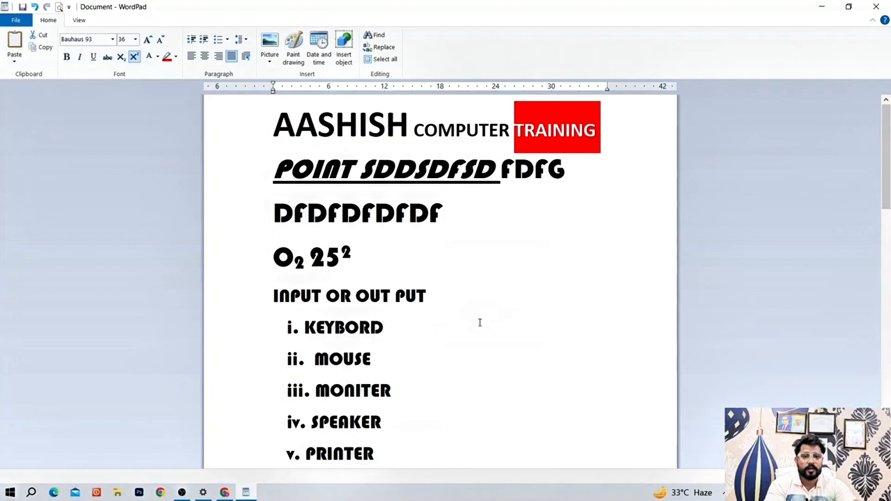
scroll(489, 323, "down", 8)
scroll(490, 323, "up", 7)
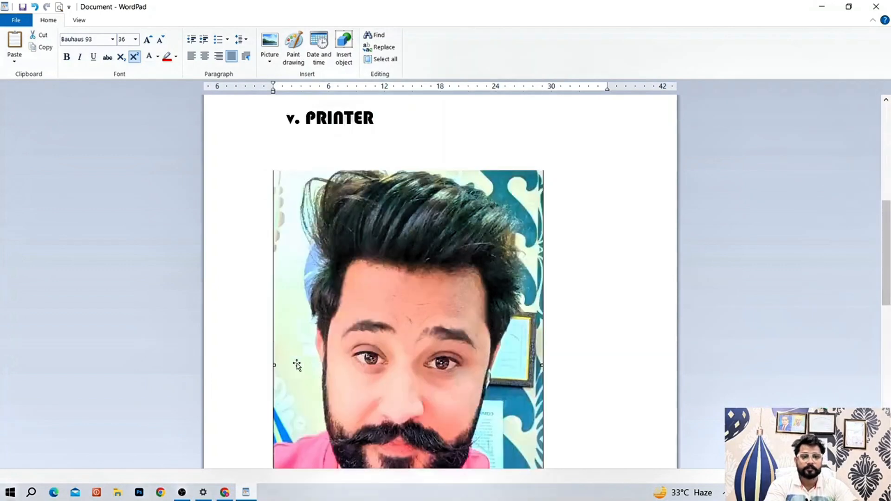
scroll(478, 380, "down", 3)
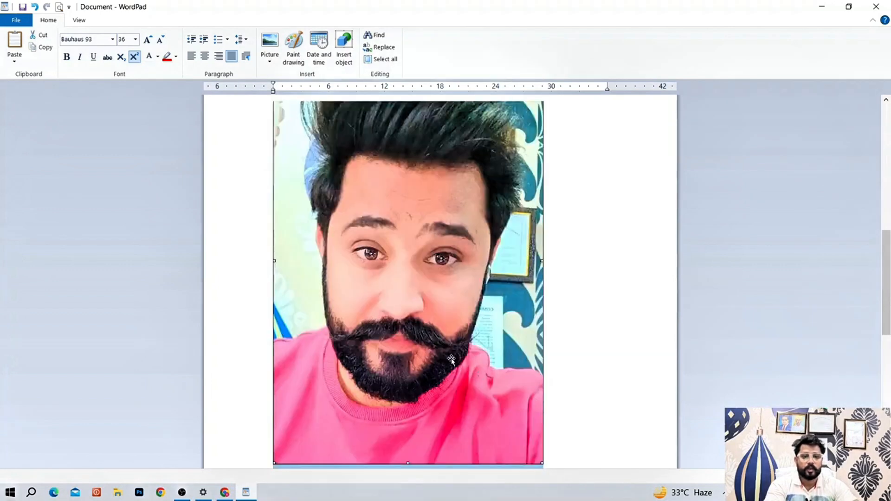
left_click(453, 321)
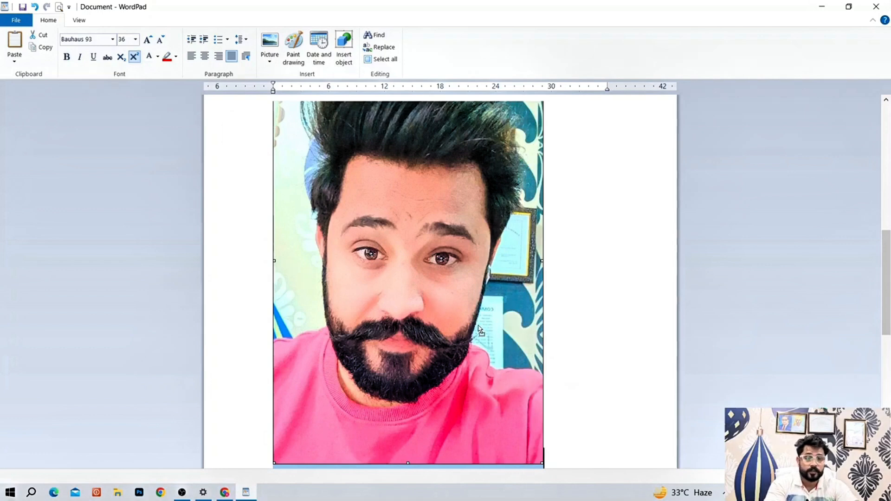
key("Delete")
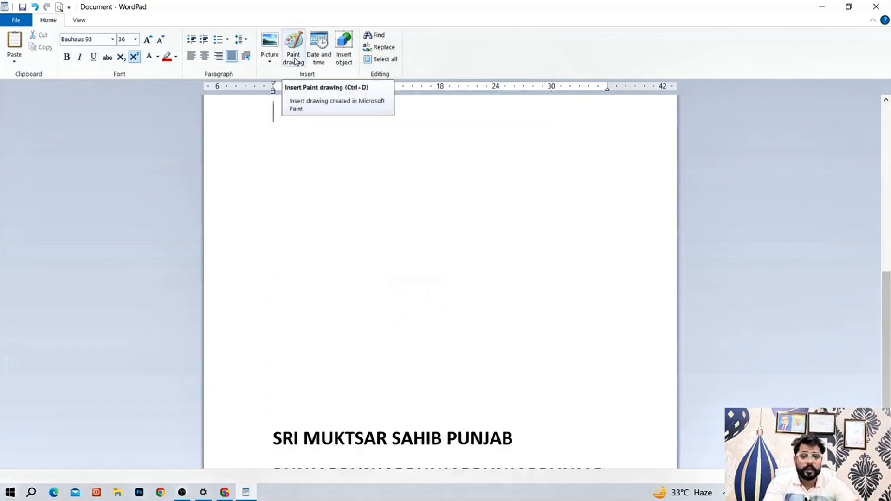
- Insert a Paint drawing below the list and enlarge its canvas to about 330 × 328 px
scroll(301, 133, "up", 5)
scroll(319, 260, "down", 6)
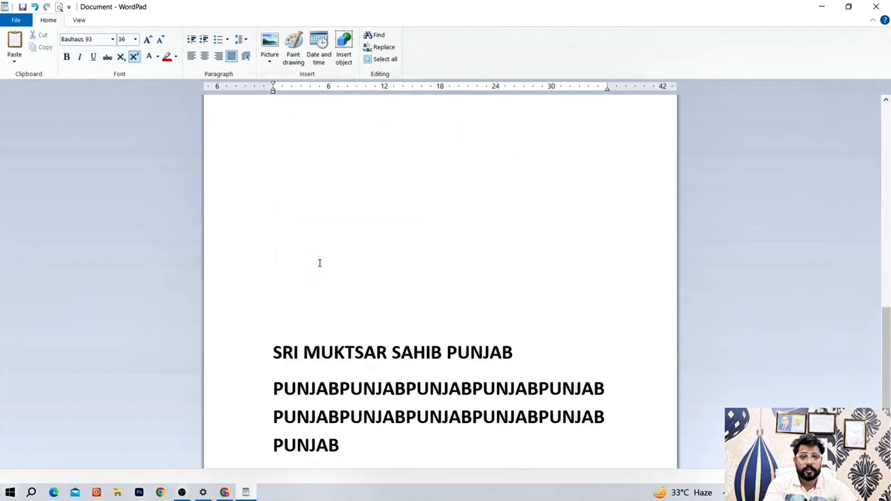
scroll(319, 263, "up", 5)
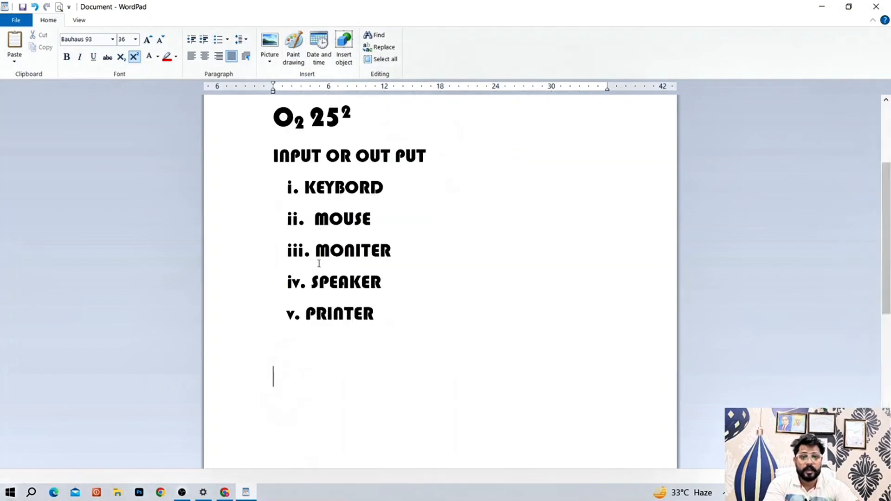
left_click(294, 56)
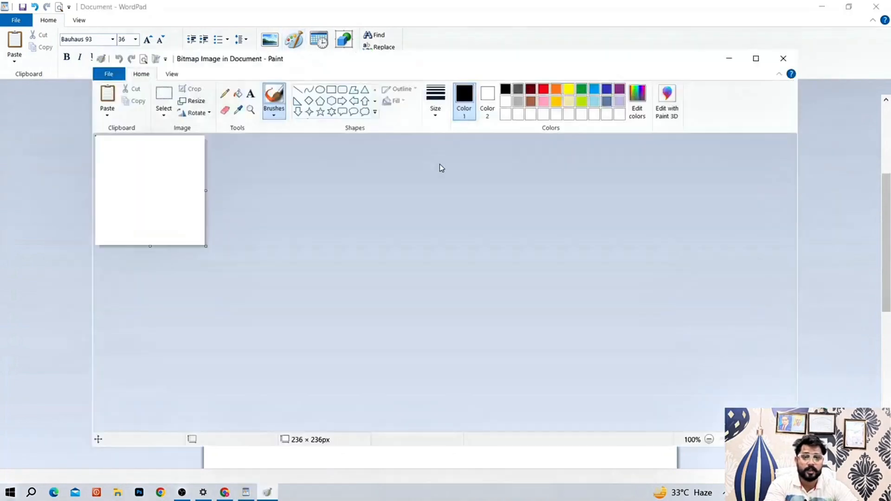
left_click_drag(205, 246, 249, 289)
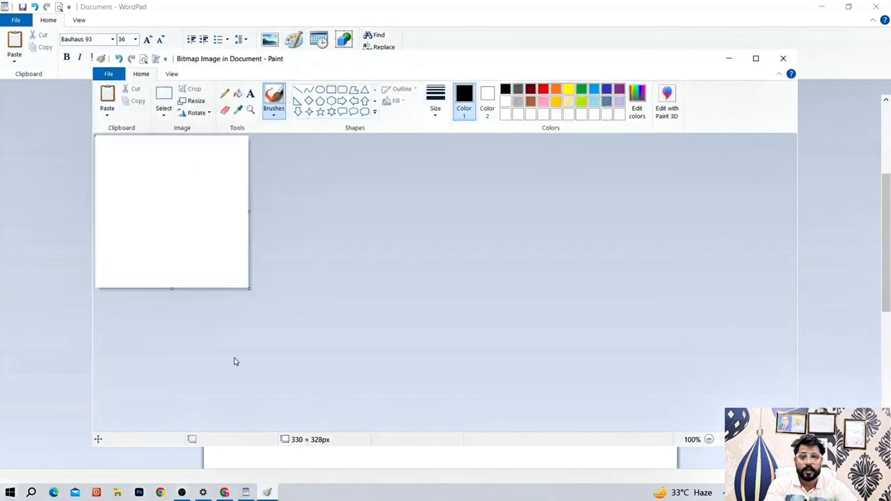
- Draw a six-pointed star about 231 × 239 px on the canvas and fill it with red
left_click(331, 112)
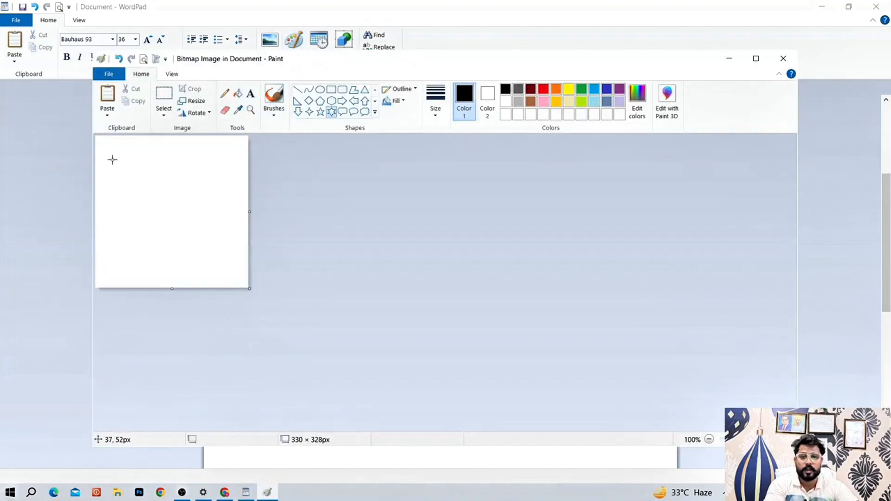
mouse_move(112, 159)
left_mouse_down()
mouse_move(217, 253)
mouse_move(219, 270)
left_mouse_up()
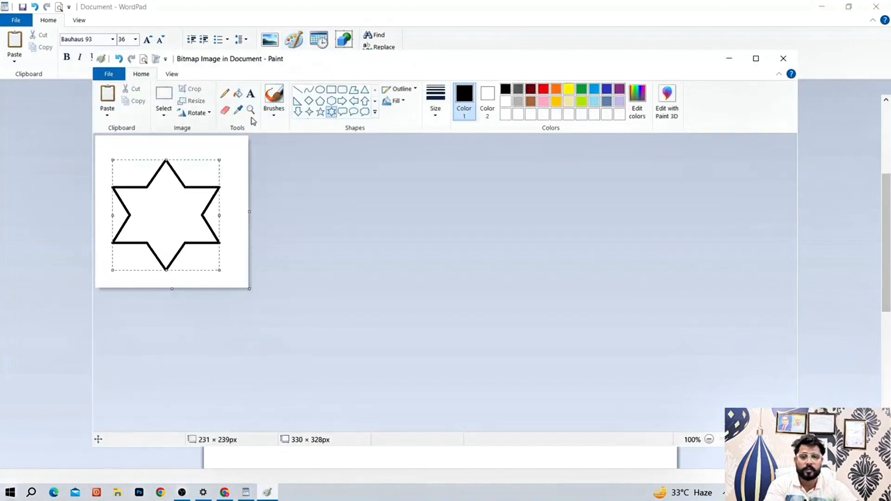
left_click(237, 94)
left_click(543, 89)
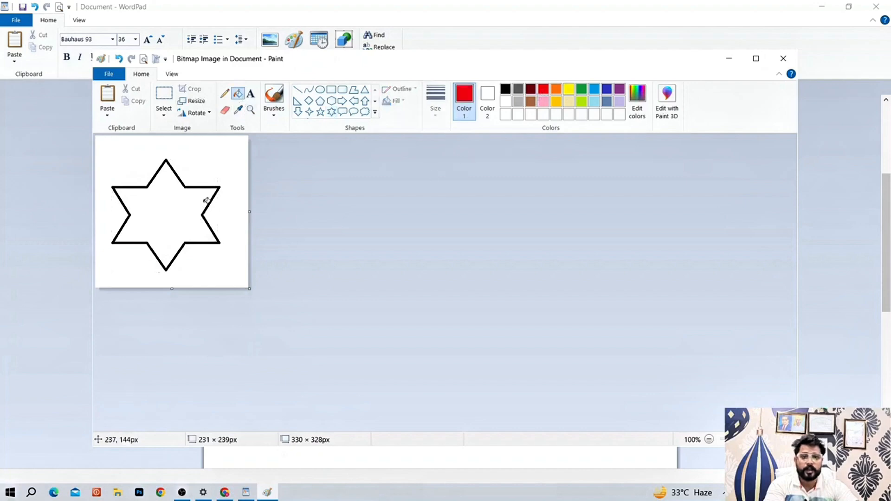
left_click(149, 204)
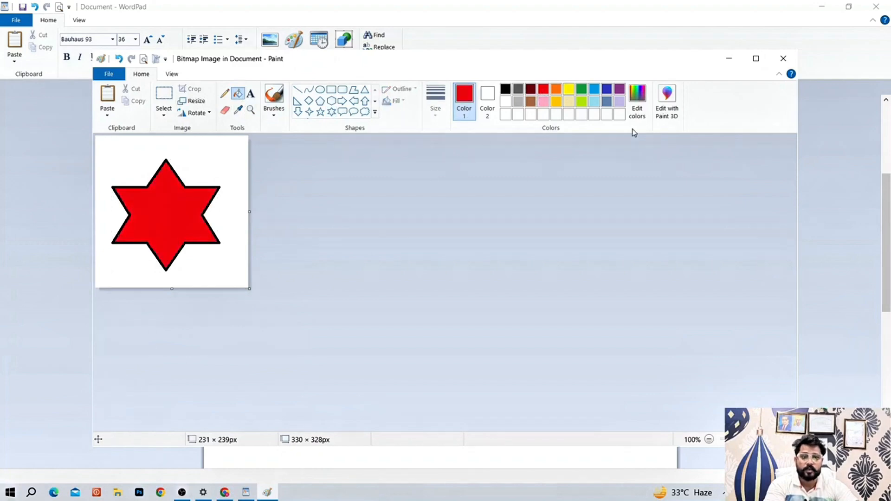
- Refill the star with green and close the drawing to return to the WordPad document, keeping the document open
left_click(582, 92)
left_click(183, 184)
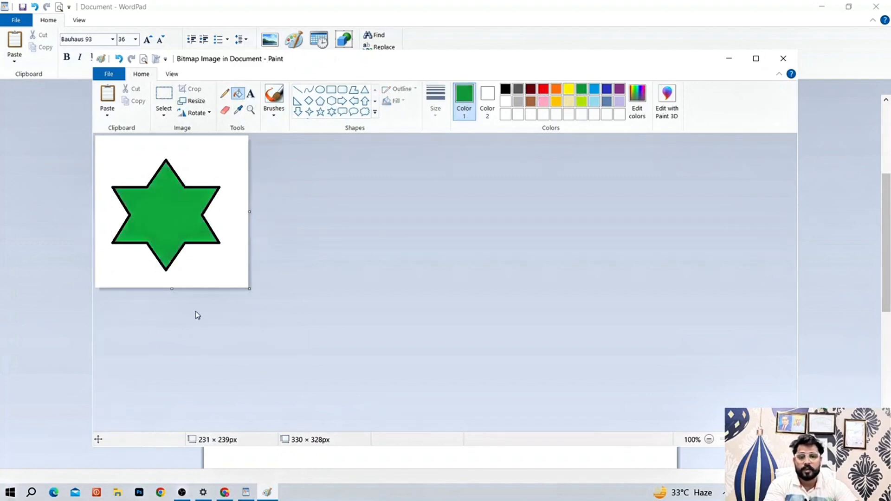
left_click(883, 6)
left_click(884, 6)
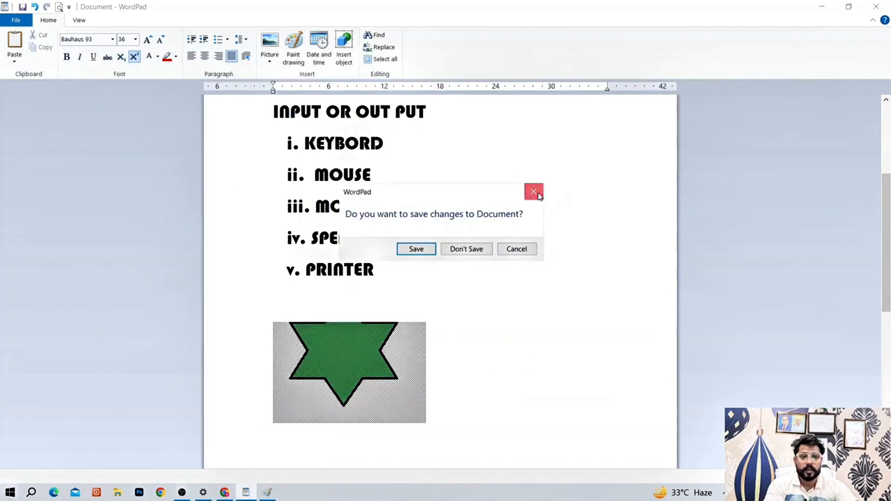
left_click(533, 192)
left_click(346, 377)
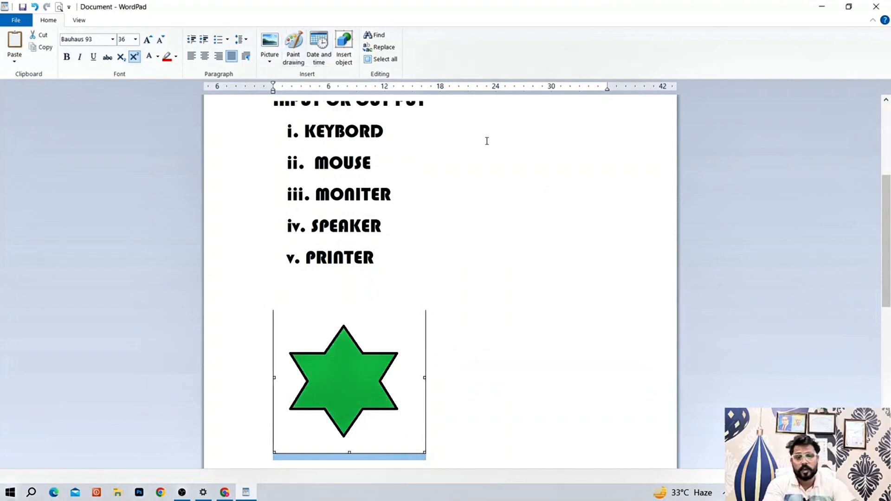
- Insert the current date below the star drawing in the format Thursday, August 3, 2023
scroll(486, 140, "down", 5)
left_click(277, 306)
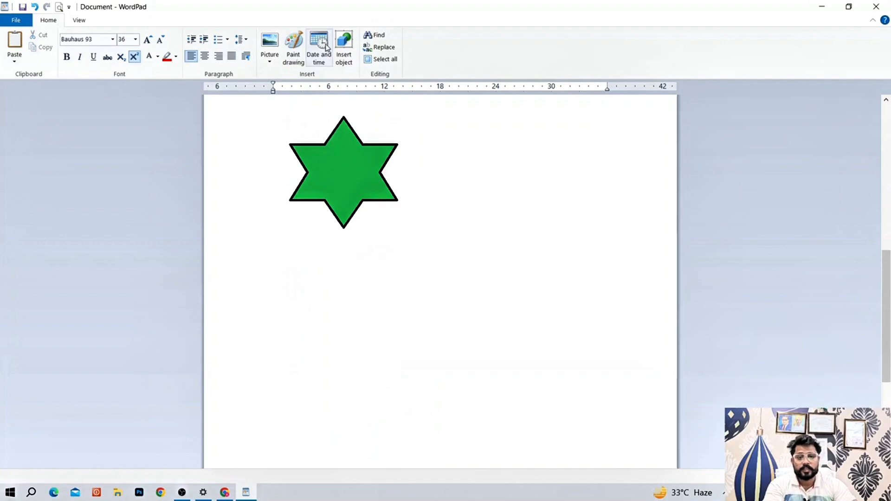
left_click(319, 58)
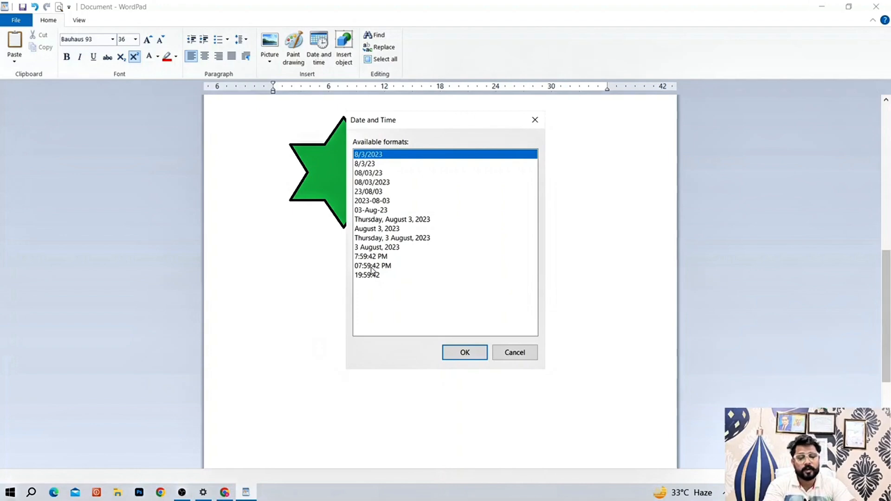
left_click(389, 221)
left_click(474, 354)
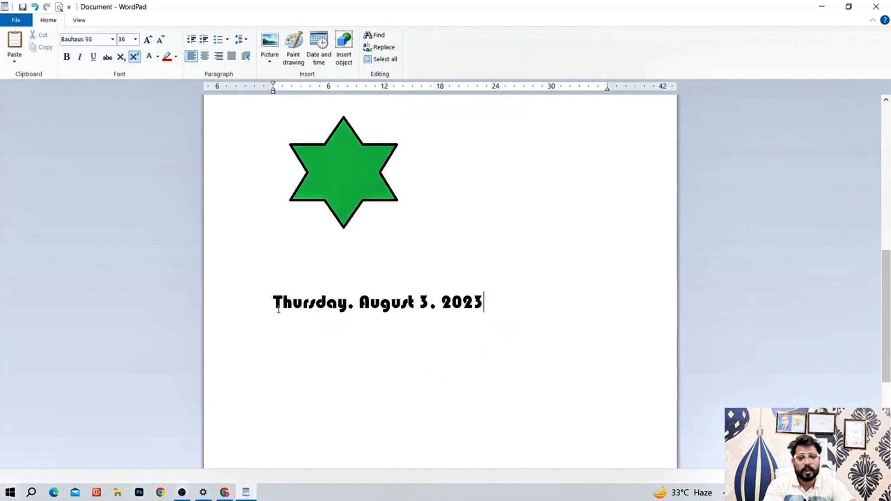
left_click_drag(492, 301, 300, 297)
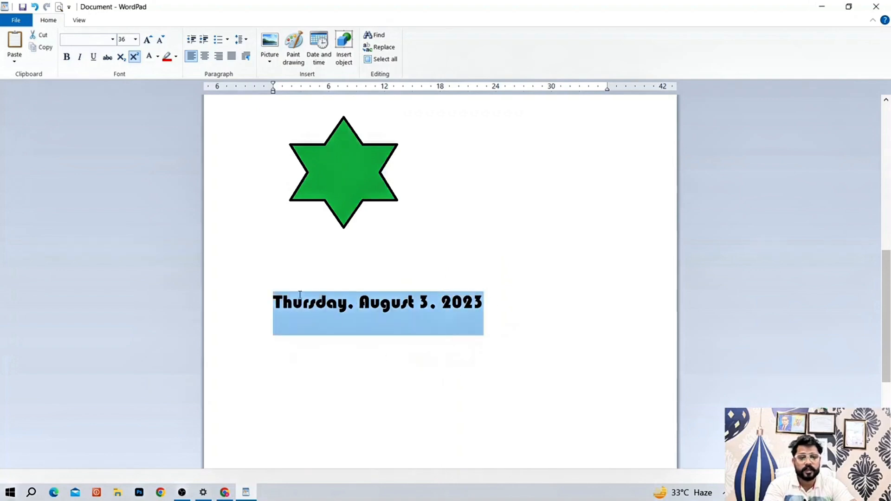
left_click(534, 318)
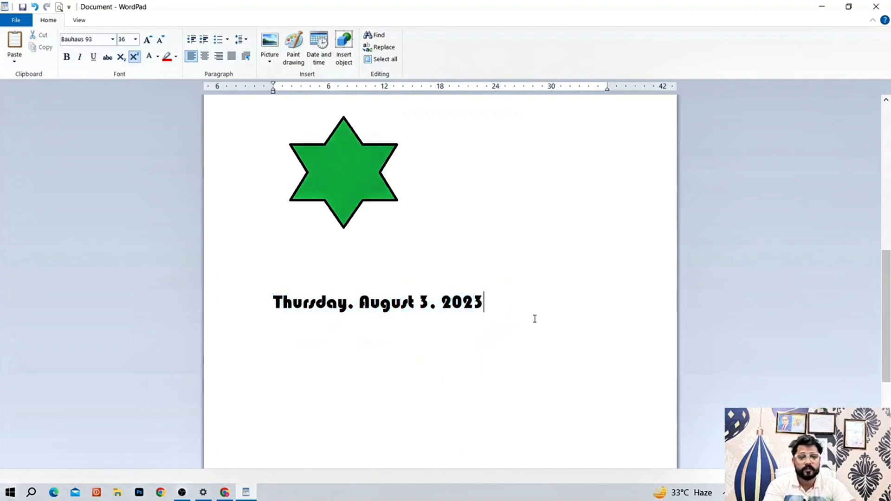
- Insert a new Microsoft Excel Worksheet object after the date and dismiss the Office activation wizard
left_click(351, 68)
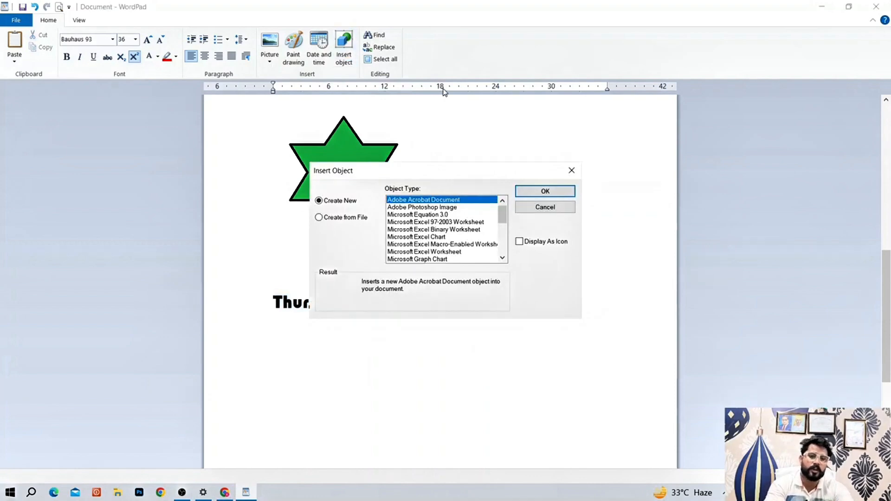
scroll(440, 249, "down", 6)
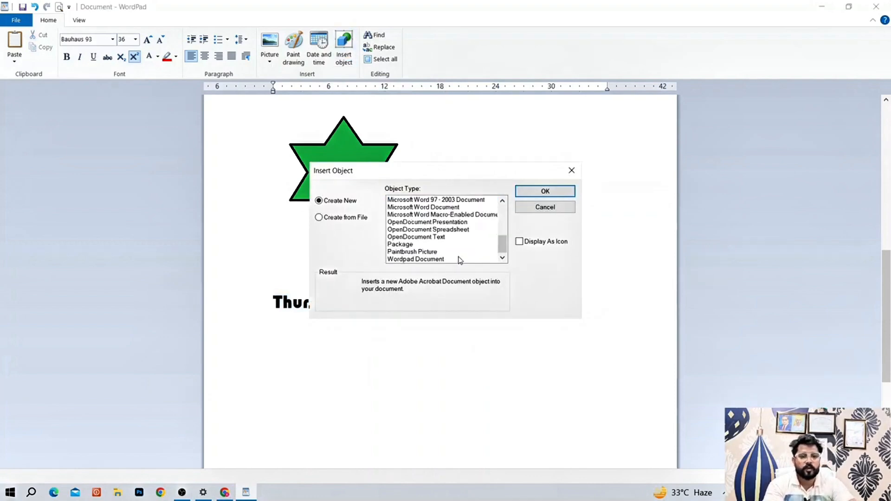
scroll(461, 260, "up", 6)
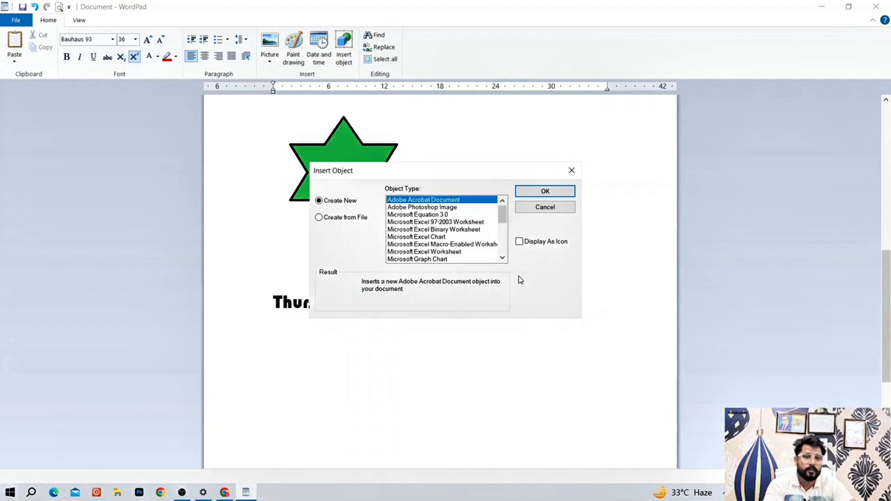
double_click(503, 259)
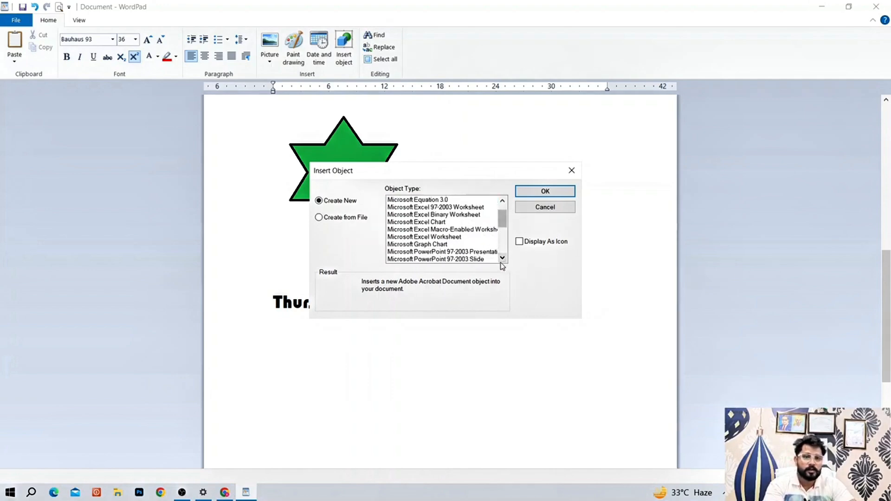
left_click(450, 238)
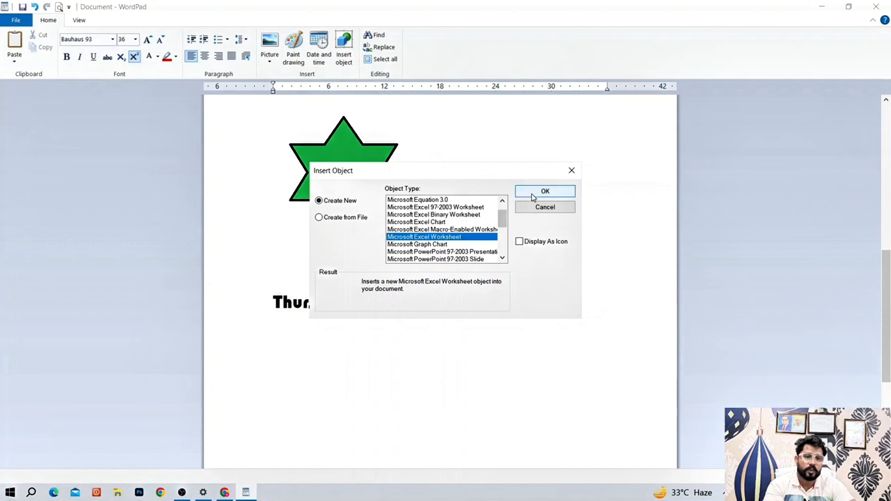
left_click(532, 192)
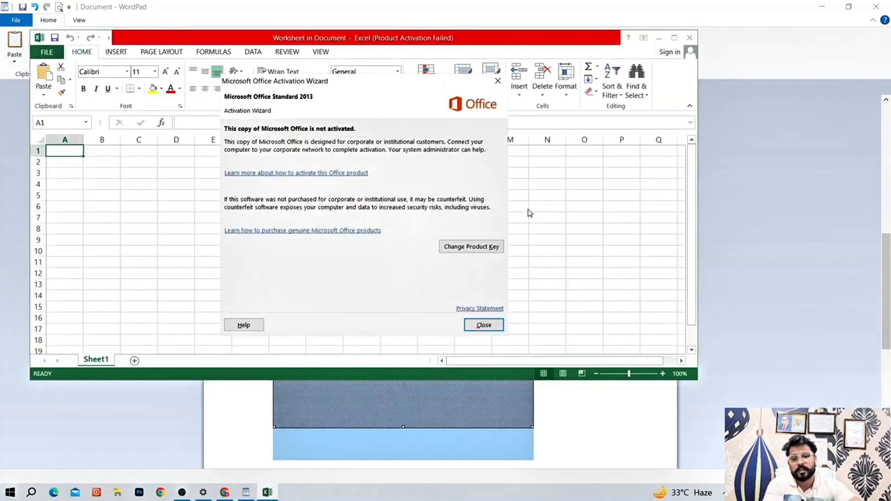
left_click(478, 324)
- Enter 31313131 in cell A1 and 1313 in cell A2 of the embedded worksheet
type("31313131")
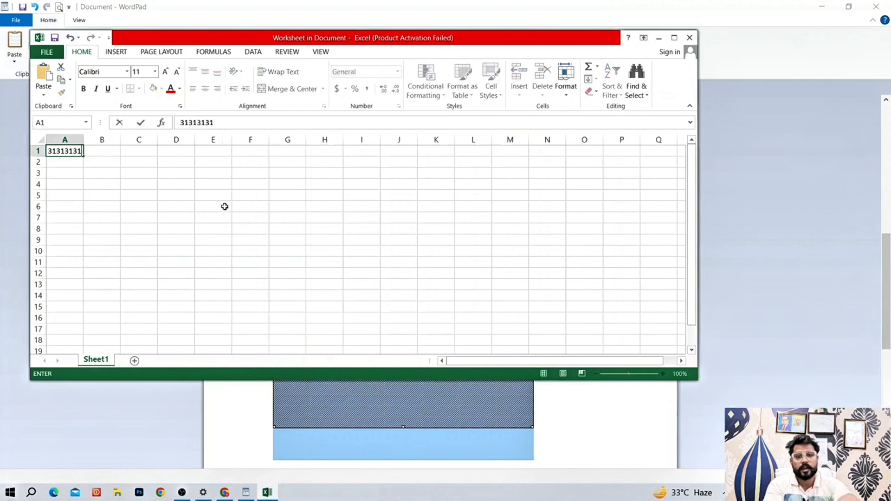
key("Return")
type("1313")
key("Return")
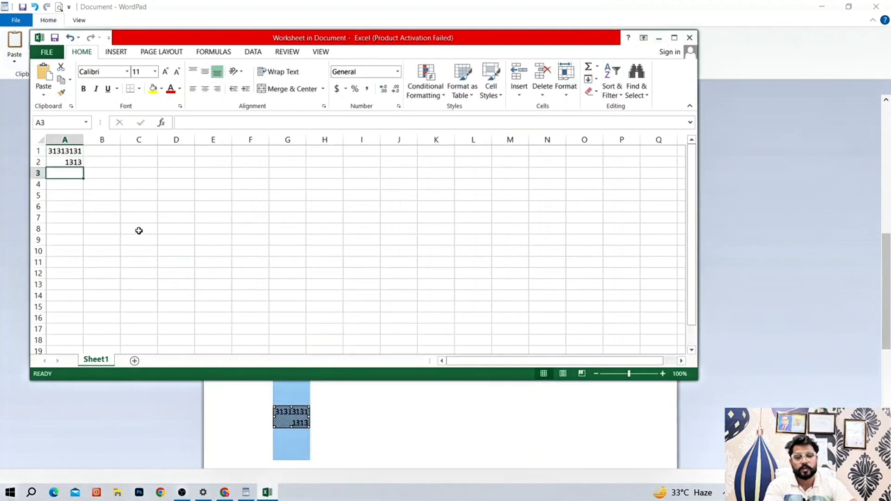
- Apply All Borders to cells C5:E12 and close the worksheet to return to the WordPad document
left_click_drag(154, 192, 253, 275)
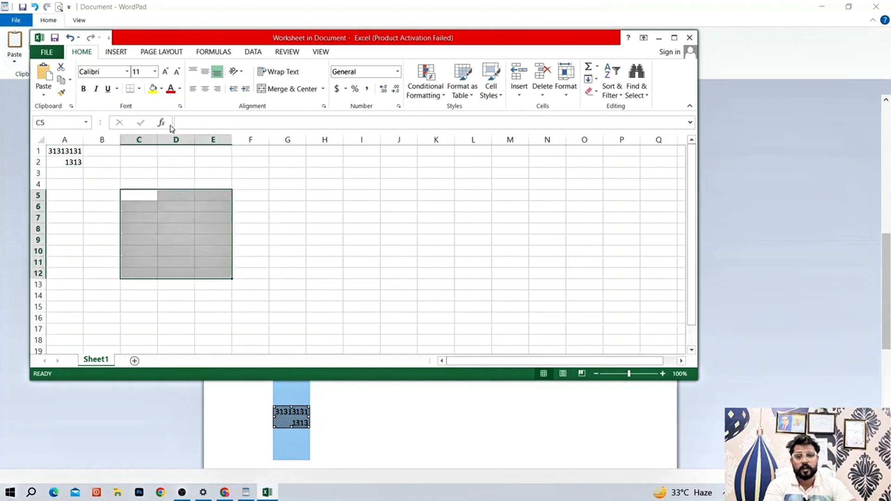
left_click(139, 89)
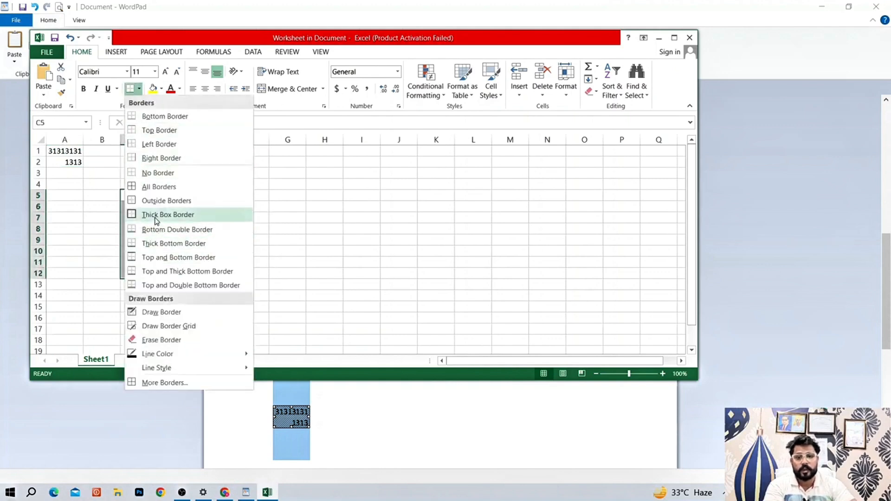
left_click(156, 187)
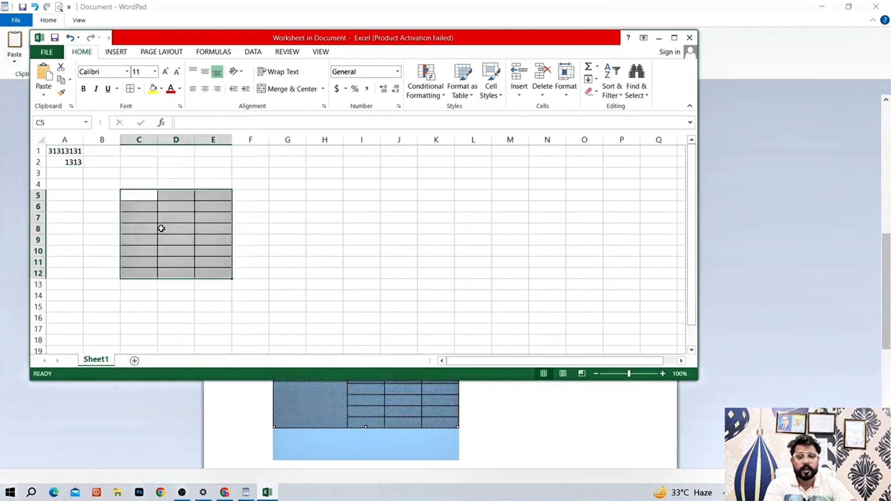
left_click(690, 37)
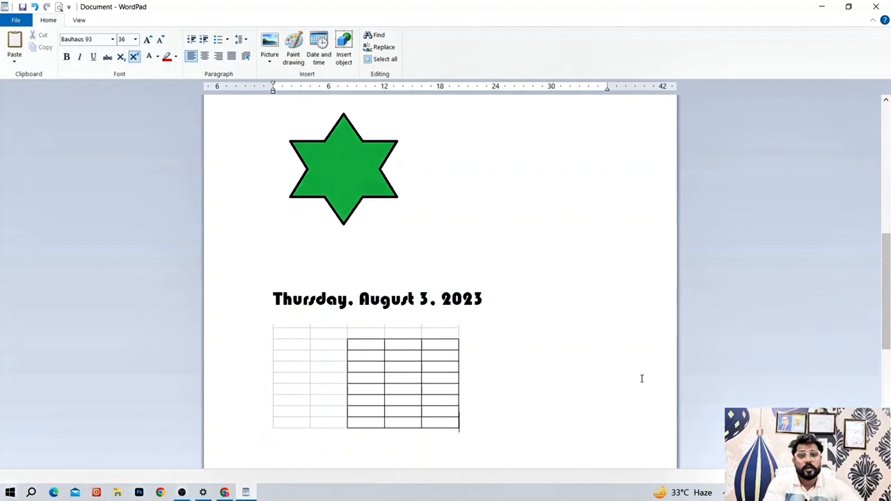
- Select the whole document, look through the selection from start to end, and deselect it
scroll(438, 228, "up", 8)
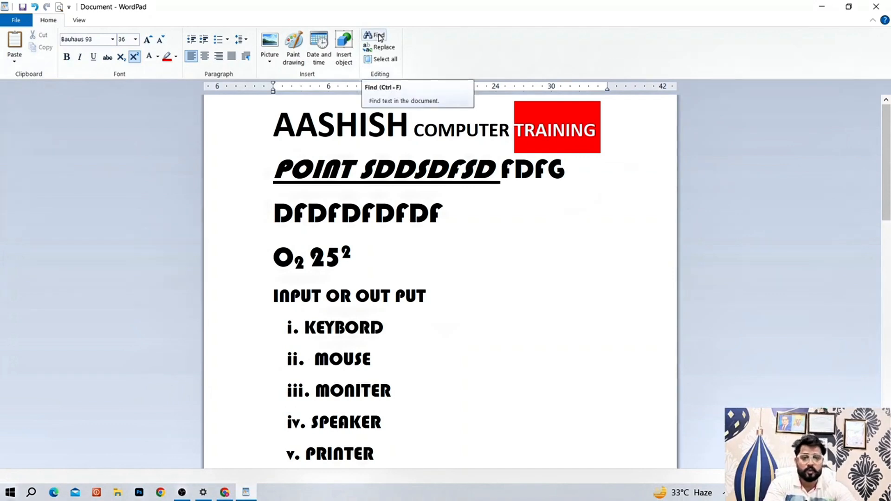
left_click(385, 60)
scroll(376, 269, "up", 10)
scroll(390, 267, "down", 10)
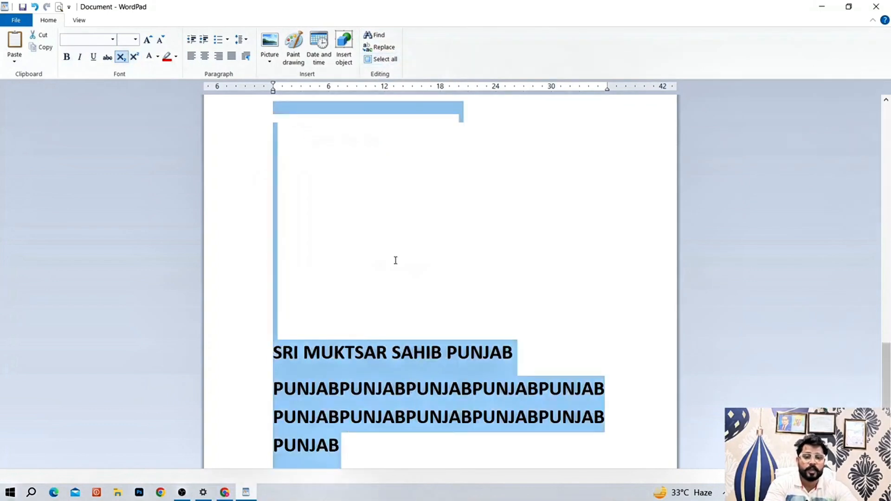
scroll(395, 260, "up", 10)
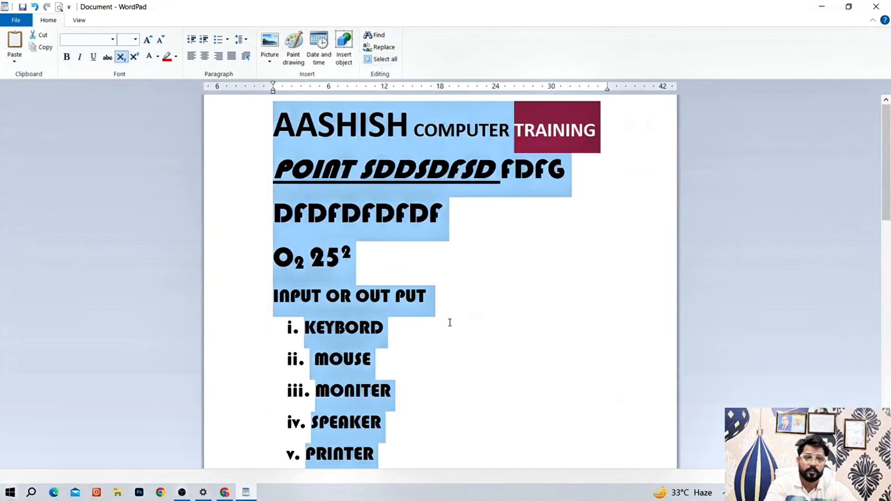
left_click(485, 360)
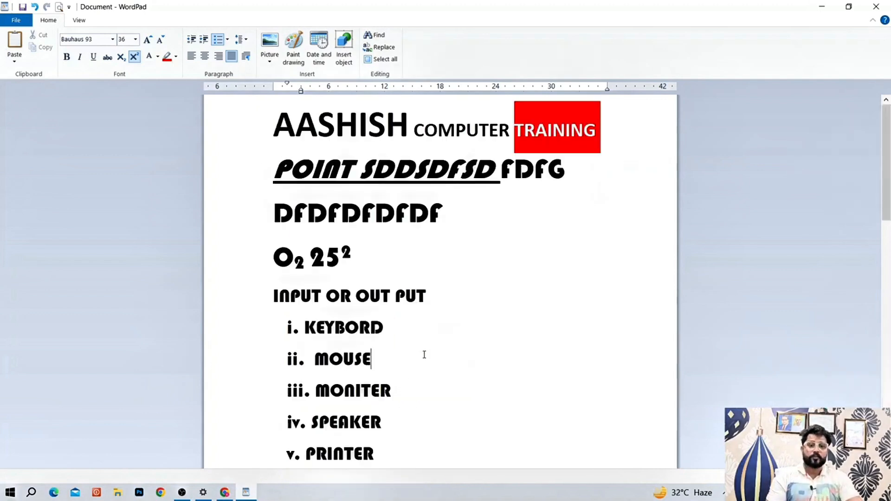
- Change the font of the list item KEYBORD to Blackadder ITC
left_click(441, 226)
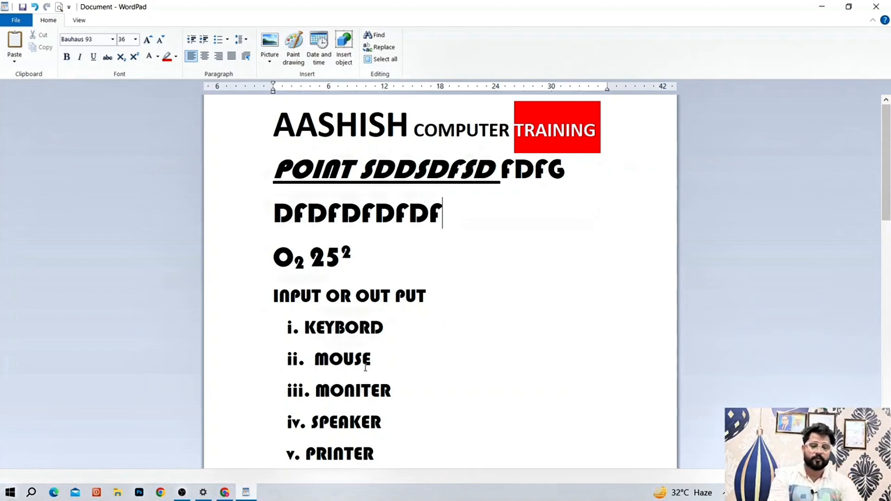
left_click(396, 342)
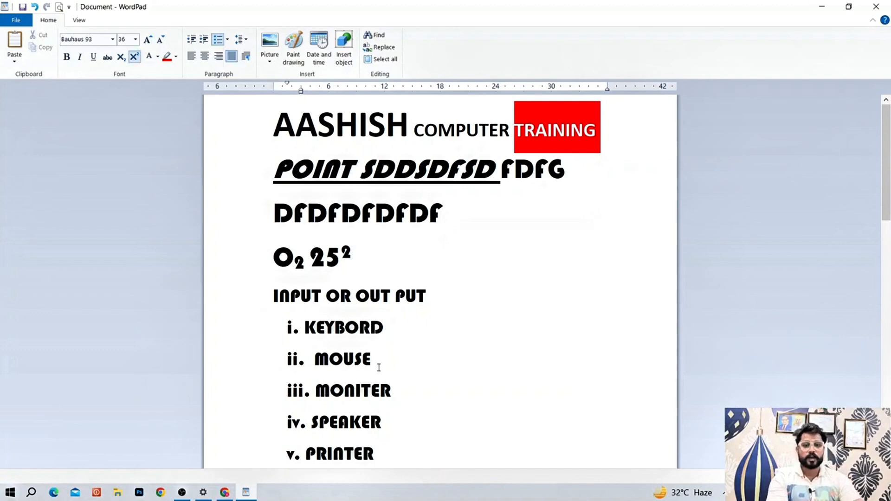
key("shift+Home")
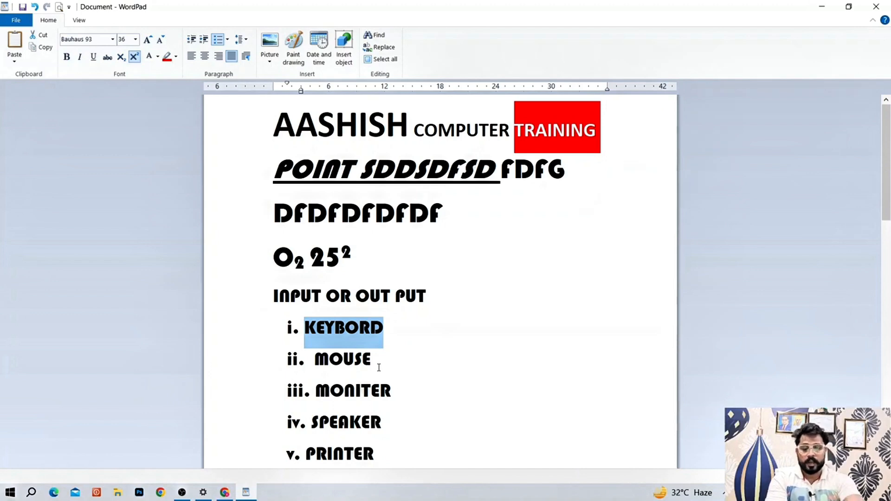
key("alt")
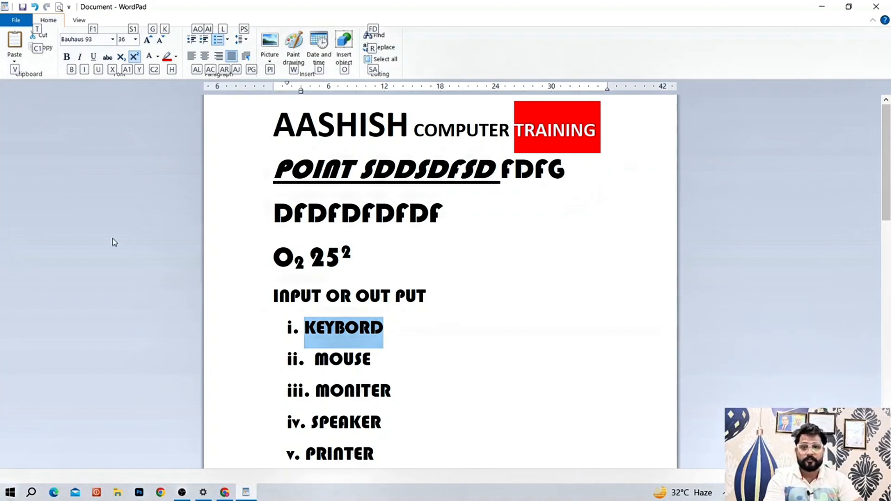
key("f")
key("1")
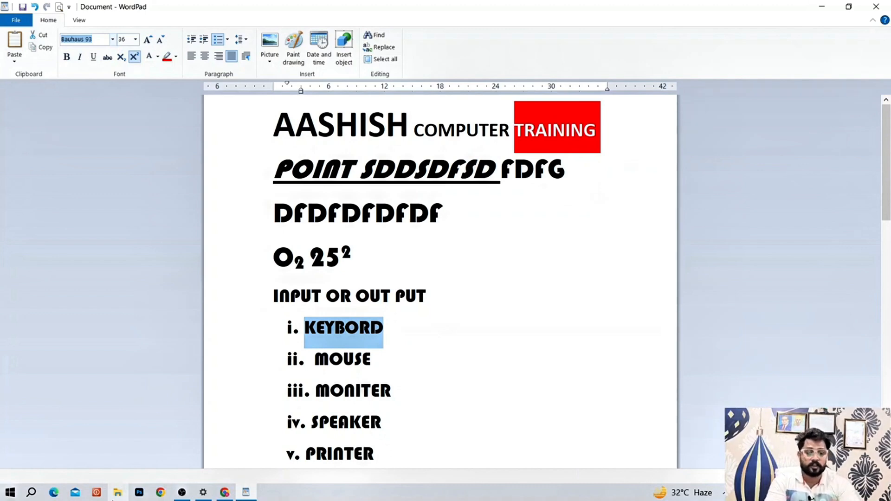
key("Down")
key("Down")
key("Down")
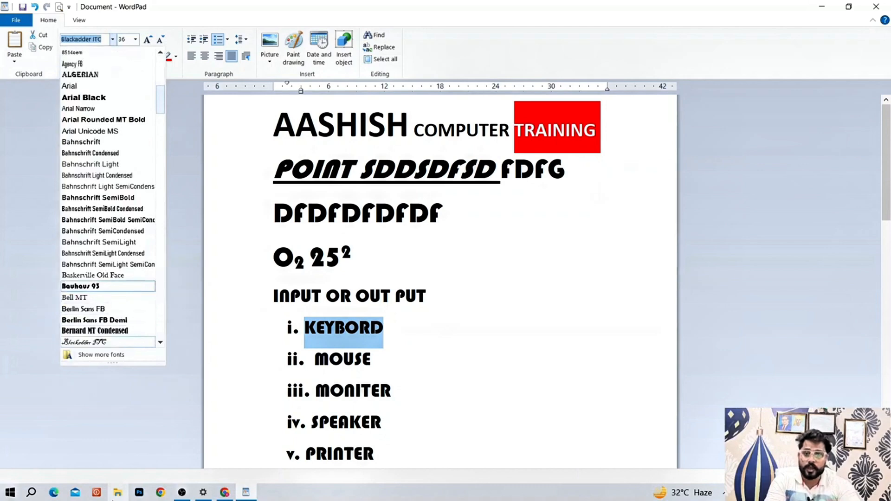
key("Up")
key("Up")
key("Up")
key("Up")
key("Up")
key("Down")
key("Down")
key("Down")
key("Down")
key("Down")
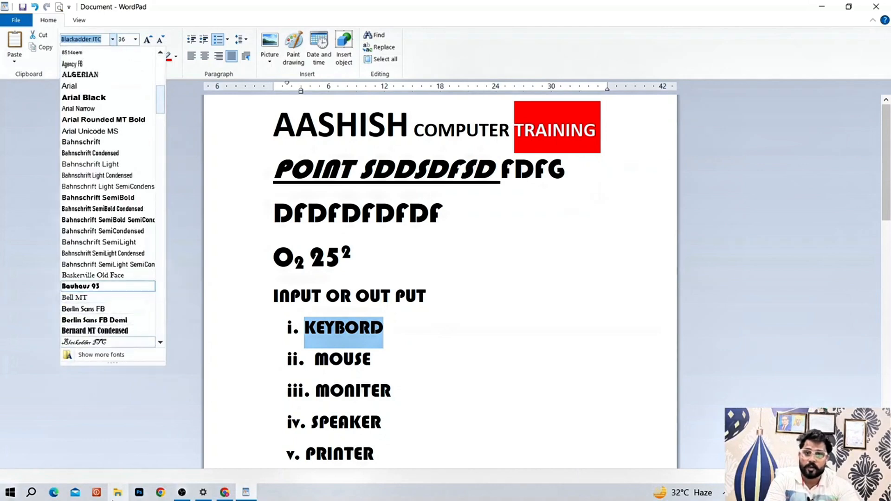
key("Return")
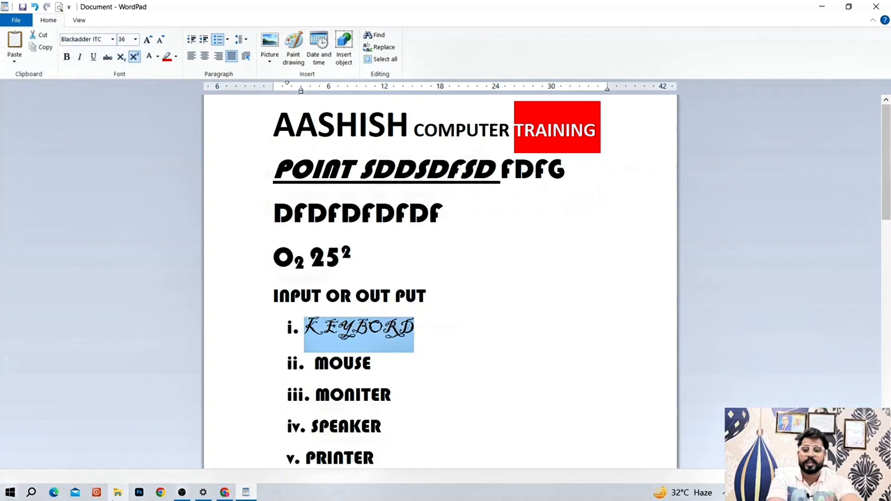
- Set the font size of the selected list item KEYBORD to 55
key("alt")
key("h")
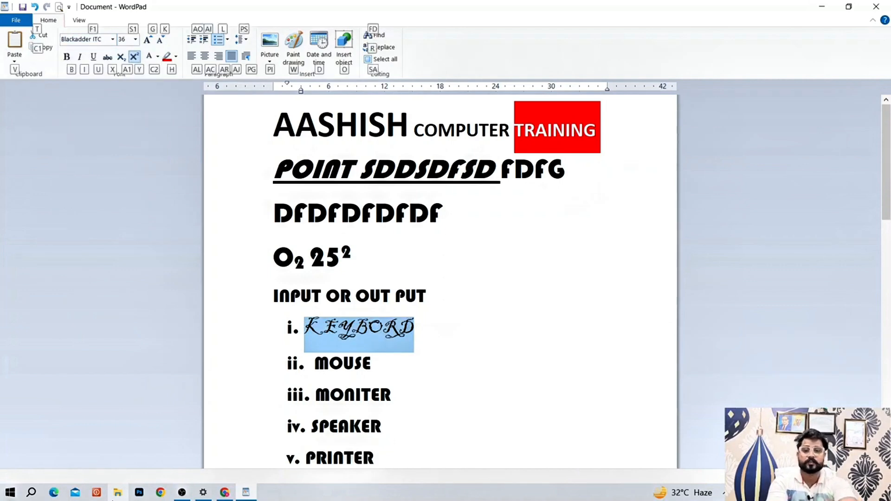
key("s")
key("1")
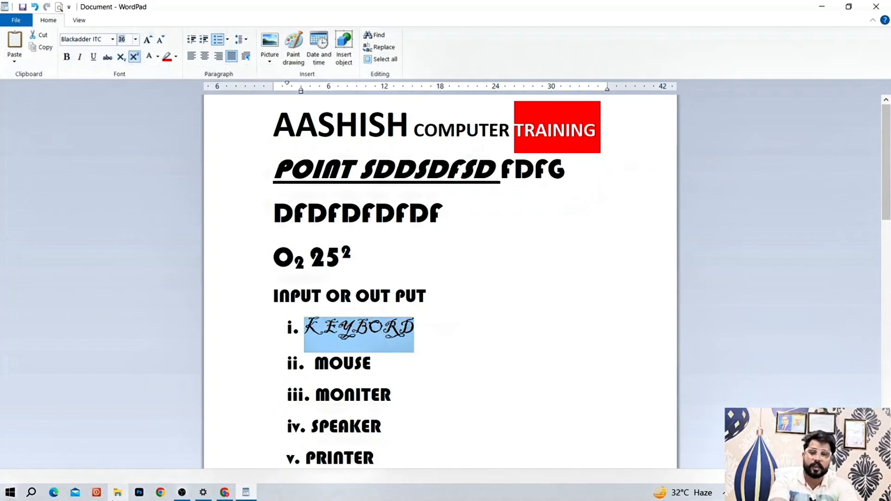
type("55")
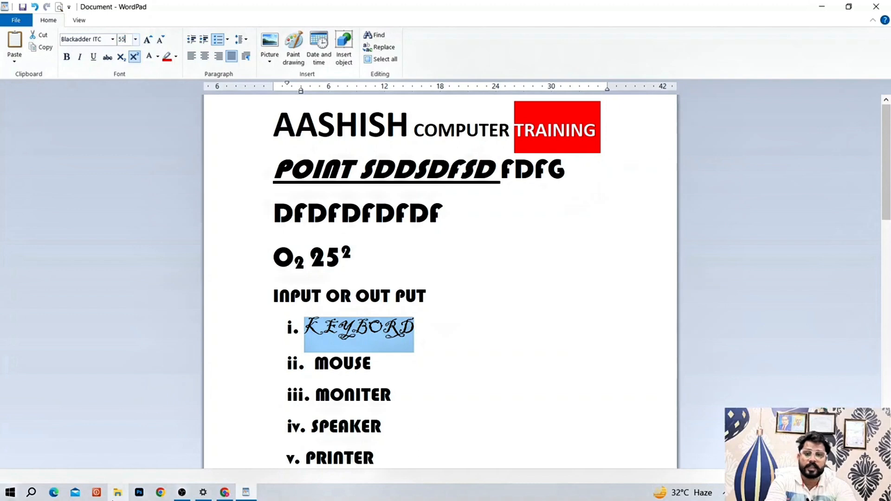
key("Return")
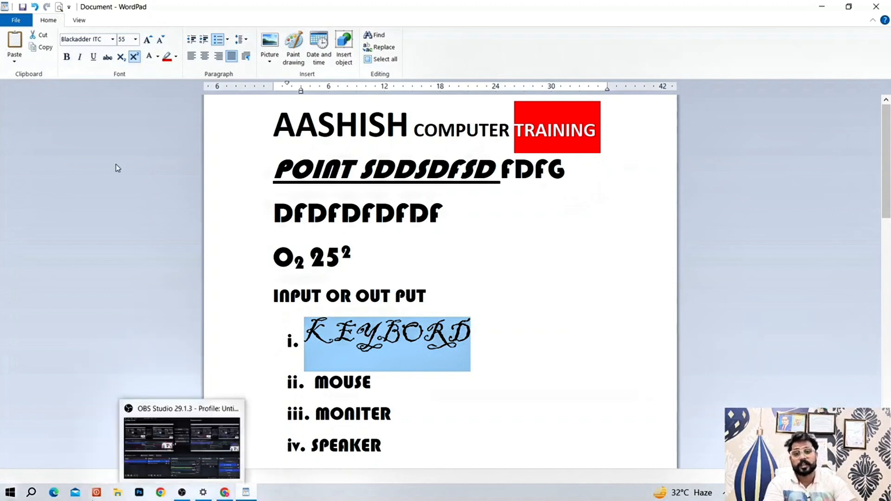
- Try the No wrap and Wrap to window settings on the document, and return word wrap to Wrap to ruler
left_click(80, 20)
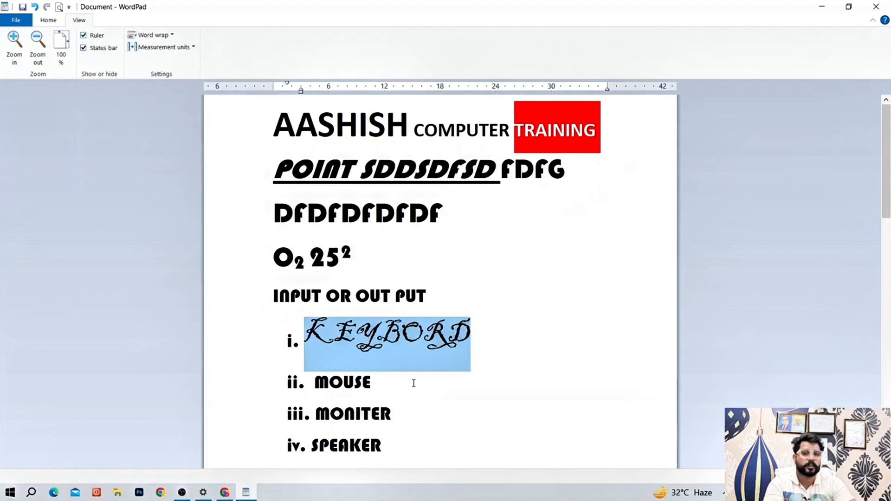
left_click(173, 35)
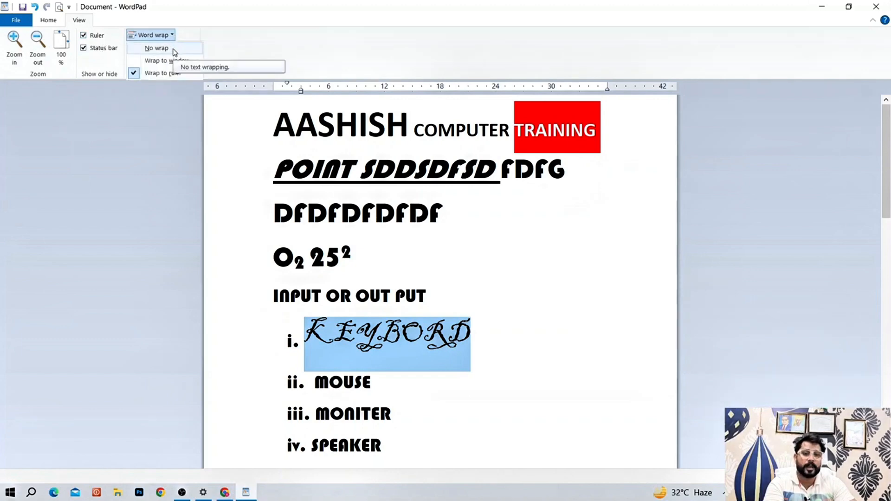
left_click(173, 49)
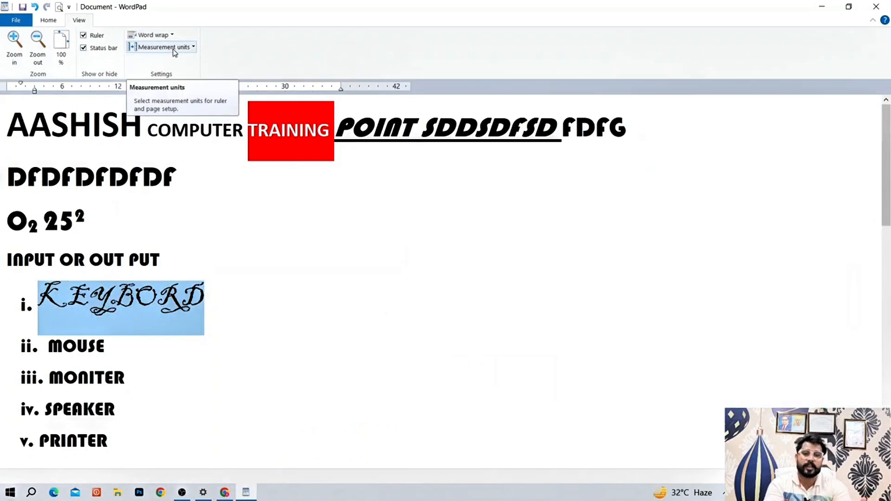
left_click(175, 51)
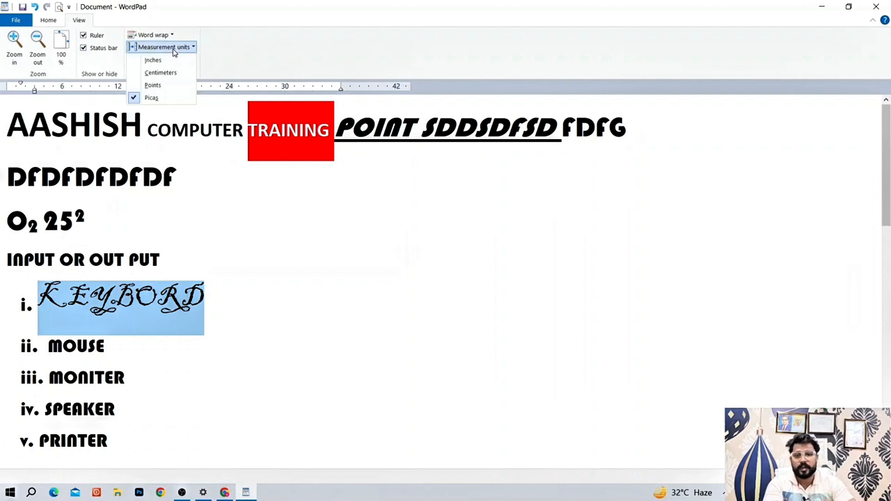
left_click(175, 51)
left_click(167, 39)
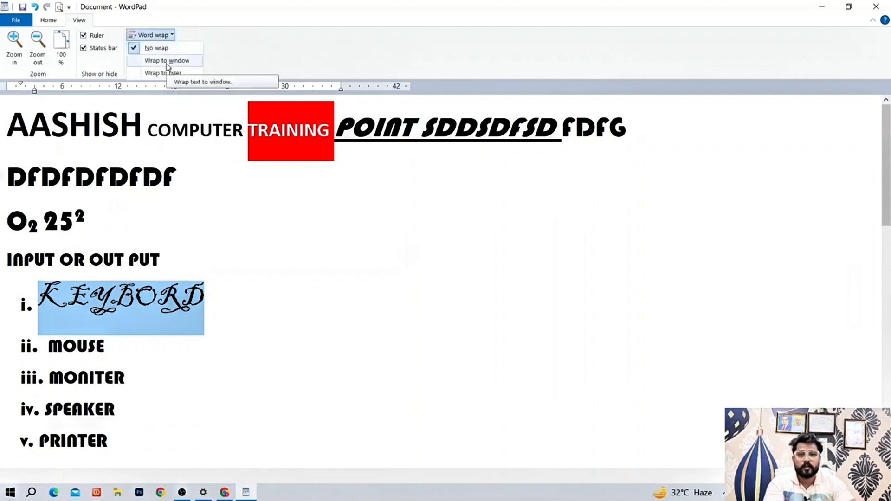
left_click(168, 67)
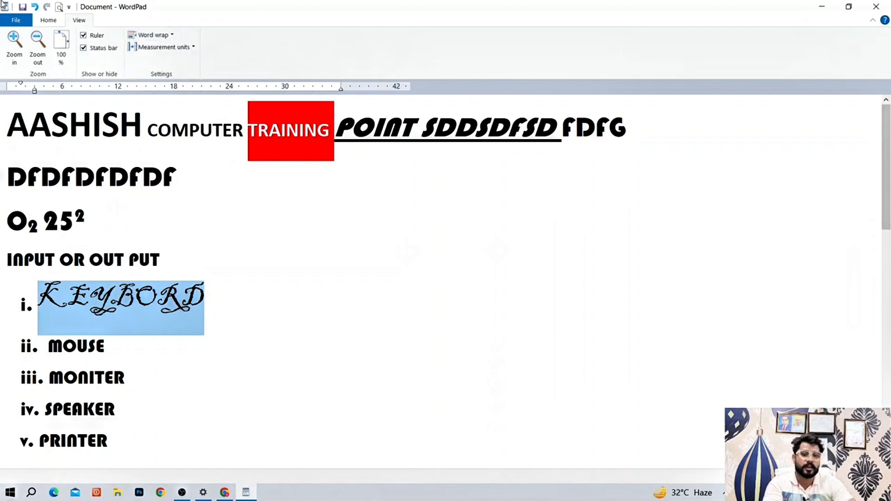
left_click(168, 36)
left_click(163, 73)
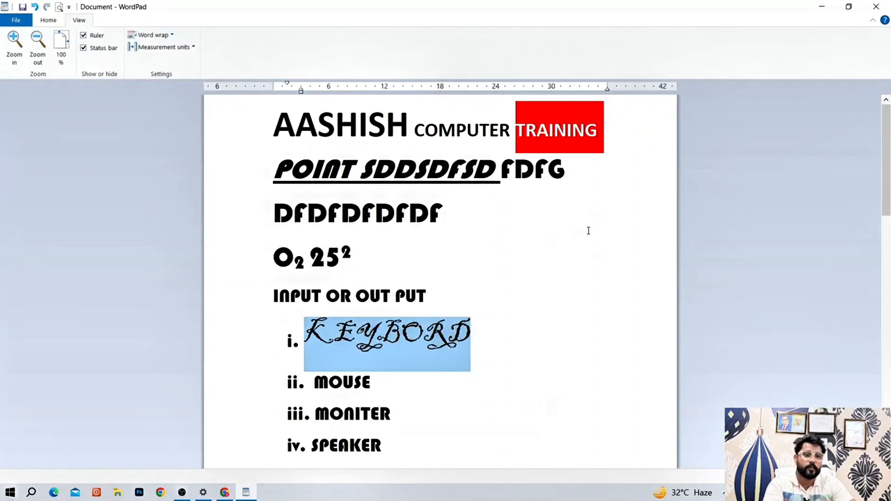
- Switch the ruler's measurement units to inches, centimeters and finally points
left_click(193, 49)
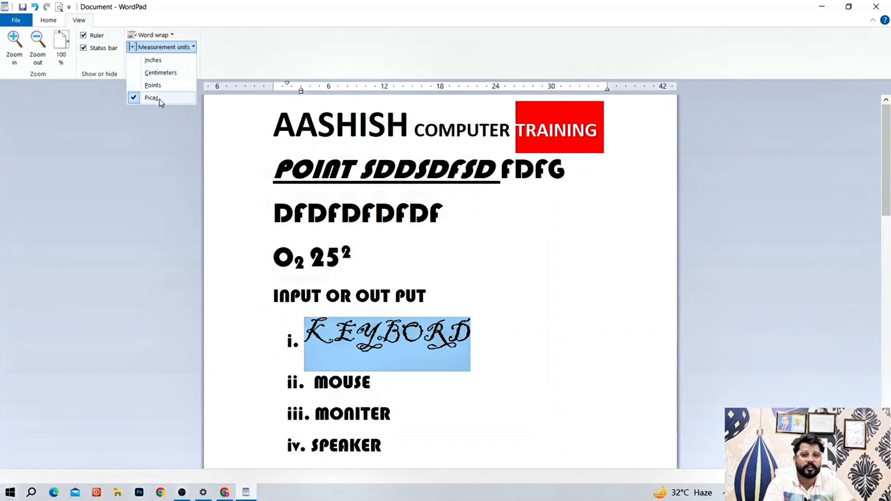
left_click(157, 60)
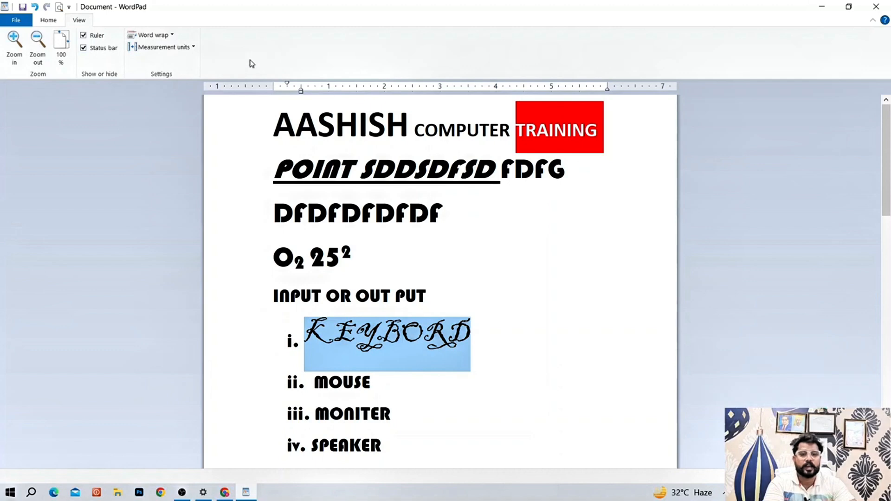
left_click(192, 47)
left_click(183, 73)
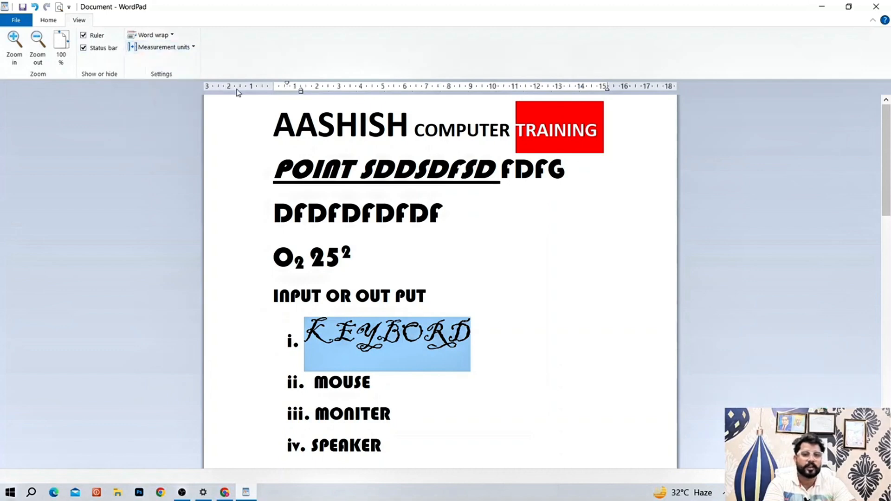
left_click(193, 47)
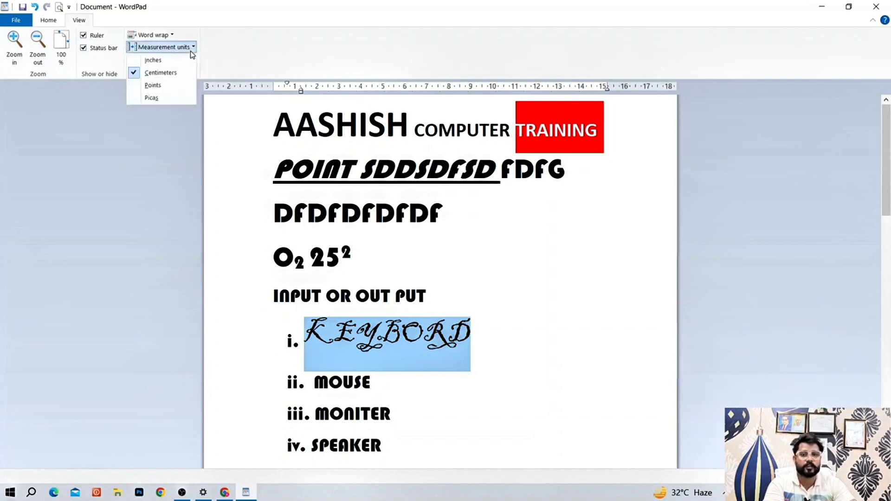
left_click(169, 85)
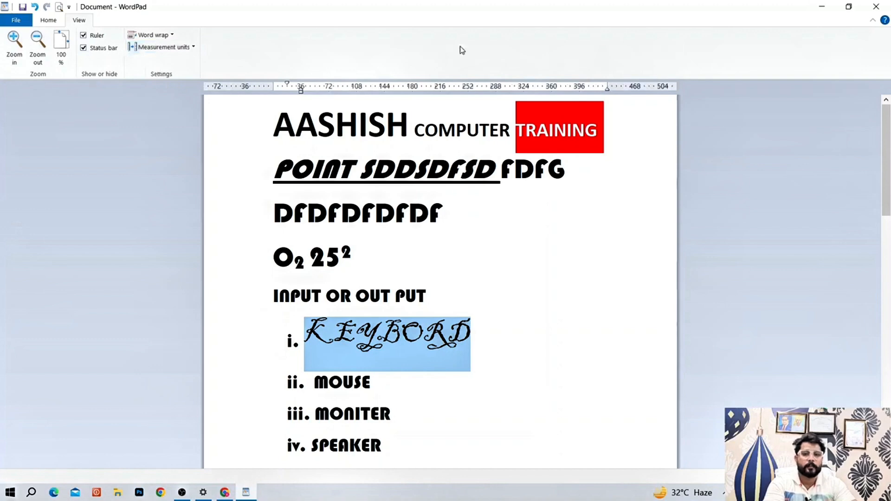
- Minimize the document window to show the desktop
left_click(44, 24)
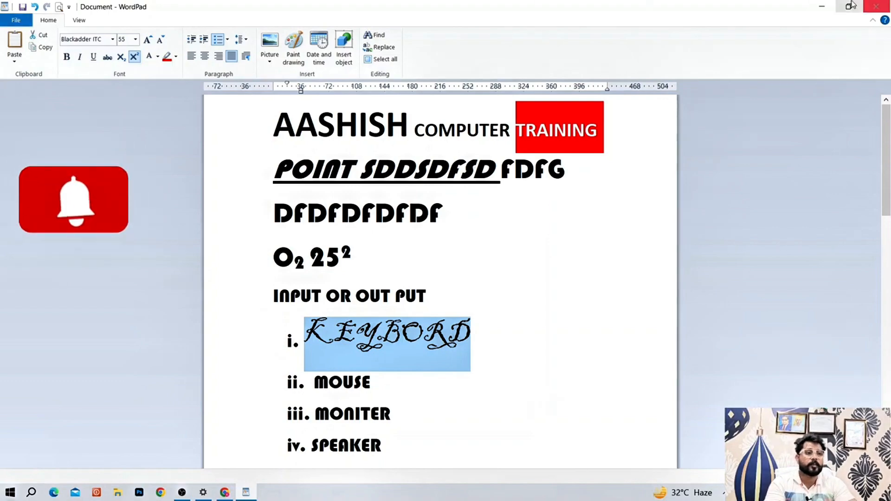
left_click(821, 6)
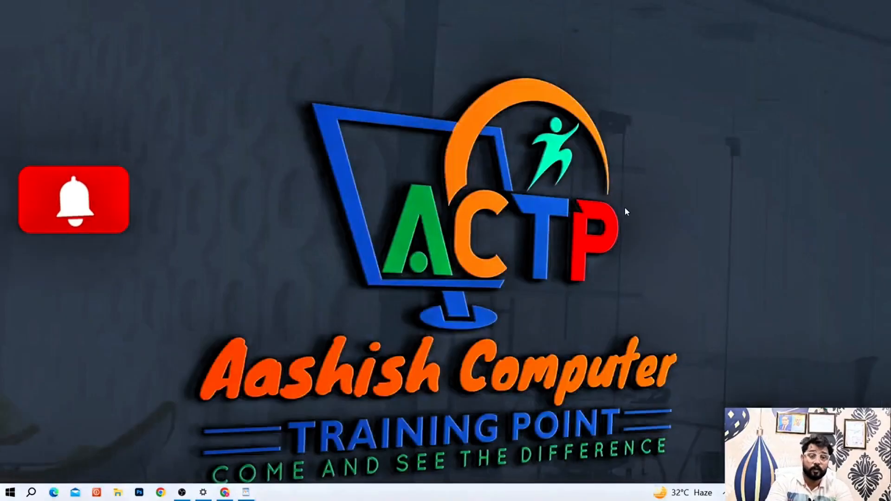